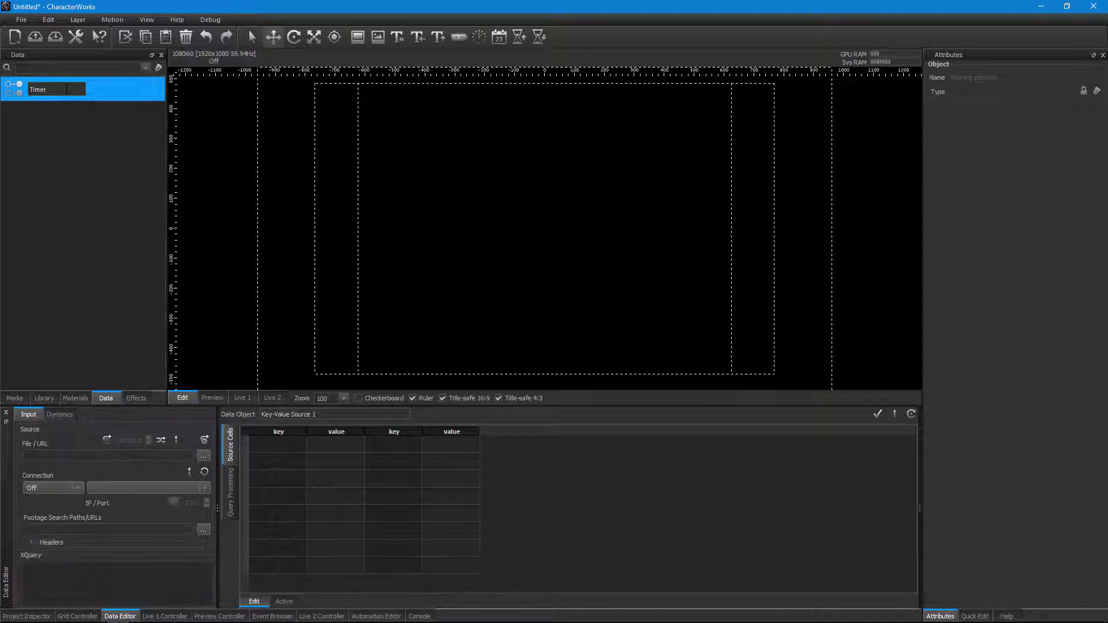
Name the key-value data source Timer_Expressions and set its first key to Timer.
{"action": "type", "text": "_Expressions"}
{"action": "key", "text": "Return"}
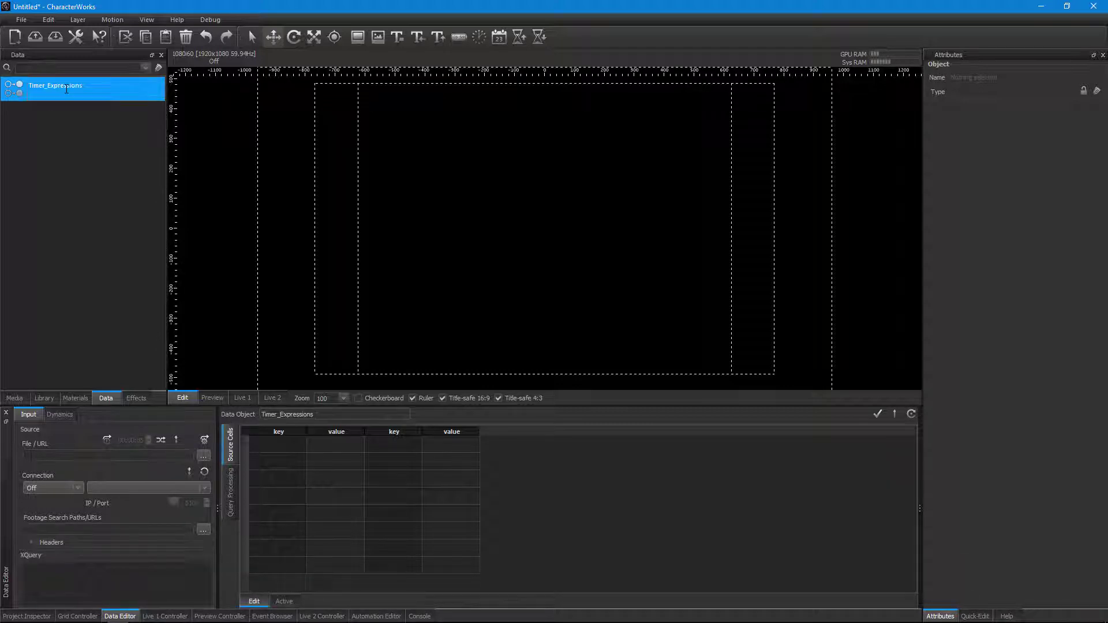
{"action": "double_click", "coordinate": [265, 449]}
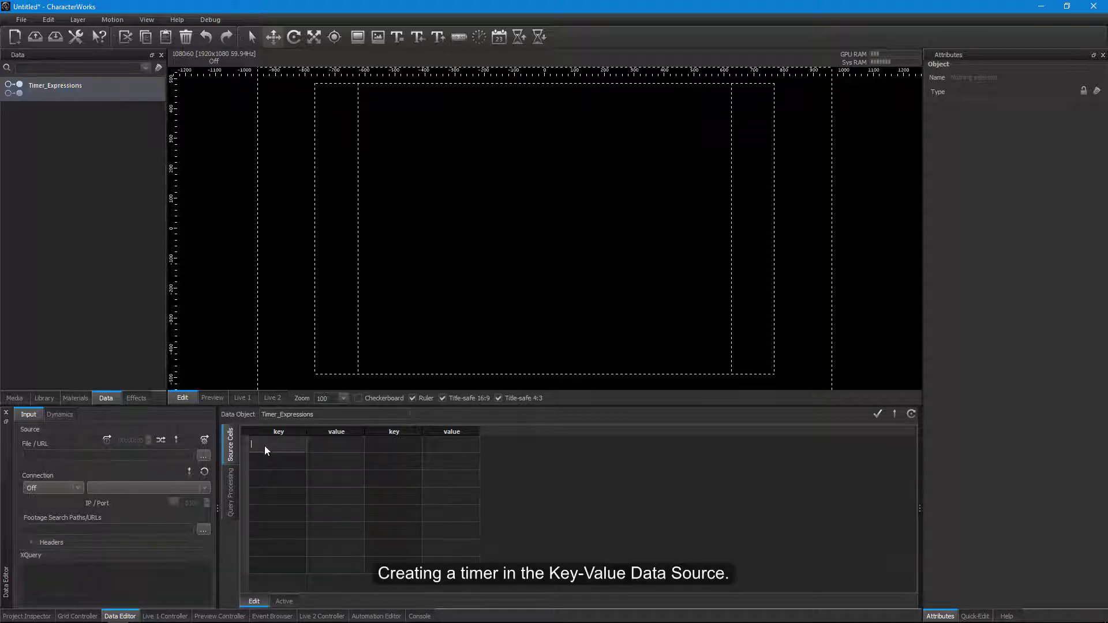
{"action": "left_click", "coordinate": [317, 448]}
Drive Timer_Expressions with a timer using mm:ss.zzz format and a 20:00.000 target.
{"action": "left_click", "coordinate": [59, 415]}
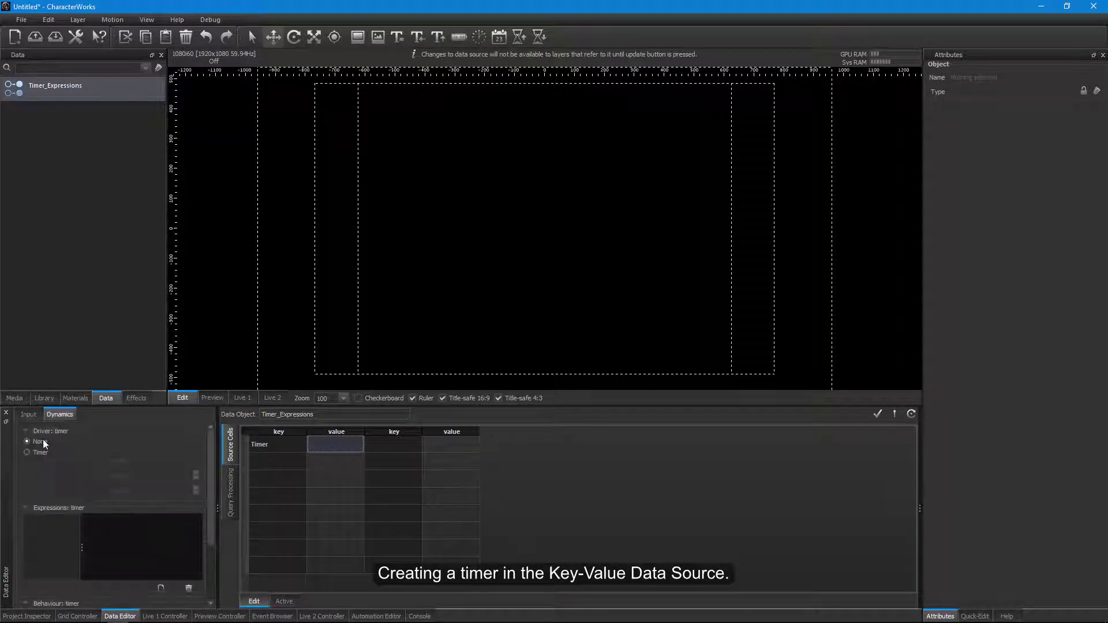
{"action": "left_click", "coordinate": [27, 452]}
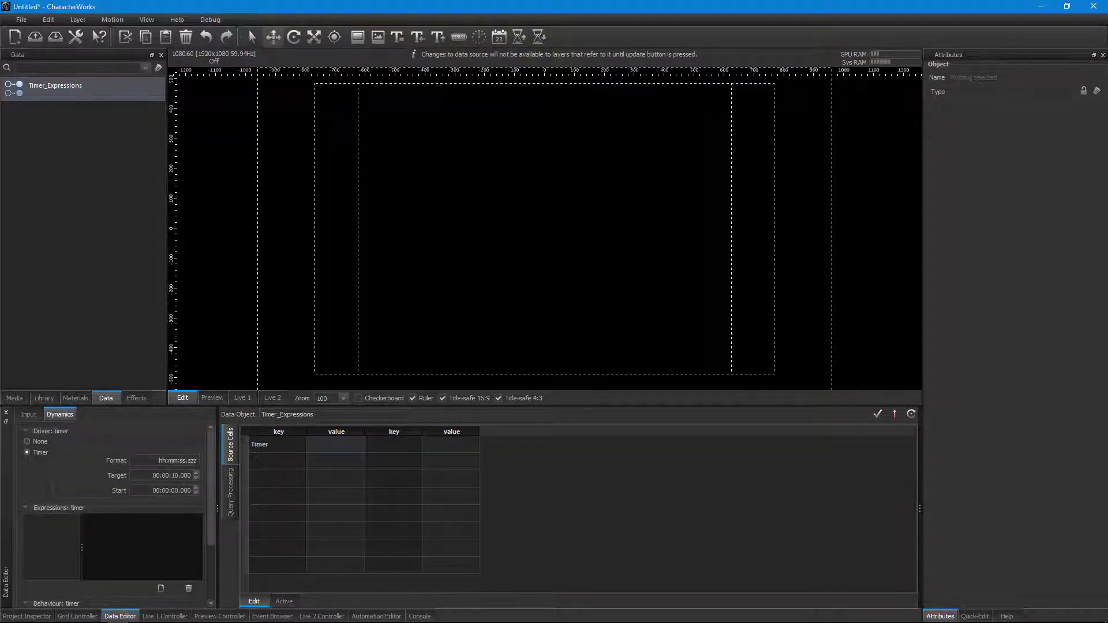
{"action": "double_click", "coordinate": [162, 460]}
{"action": "key", "text": "BackSpace"}
{"action": "key", "text": "Delete"}
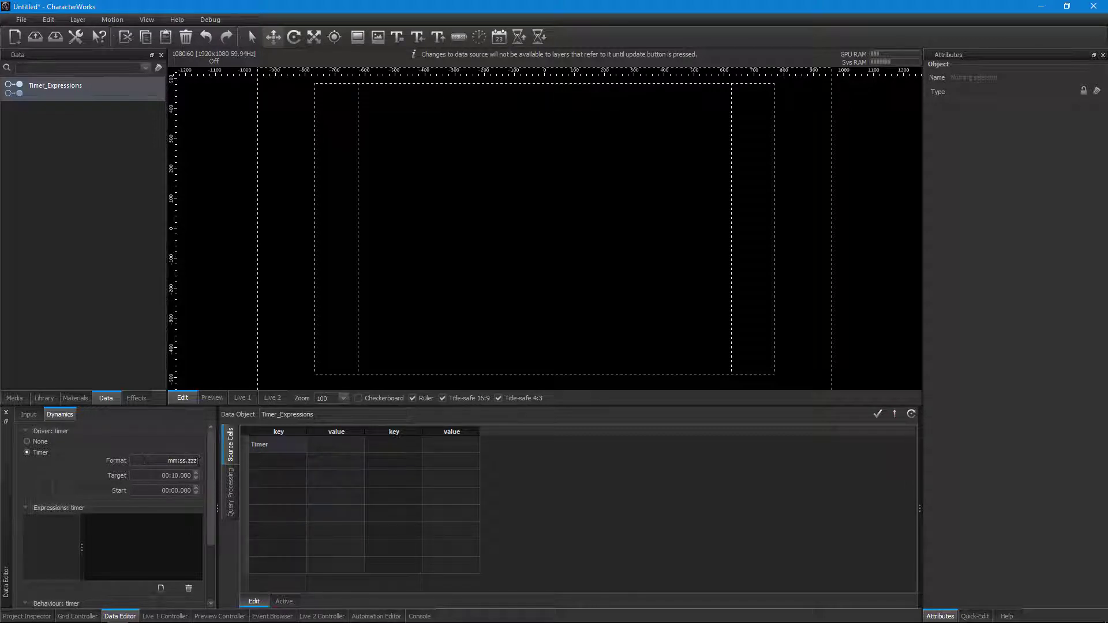
{"action": "double_click", "coordinate": [192, 460]}
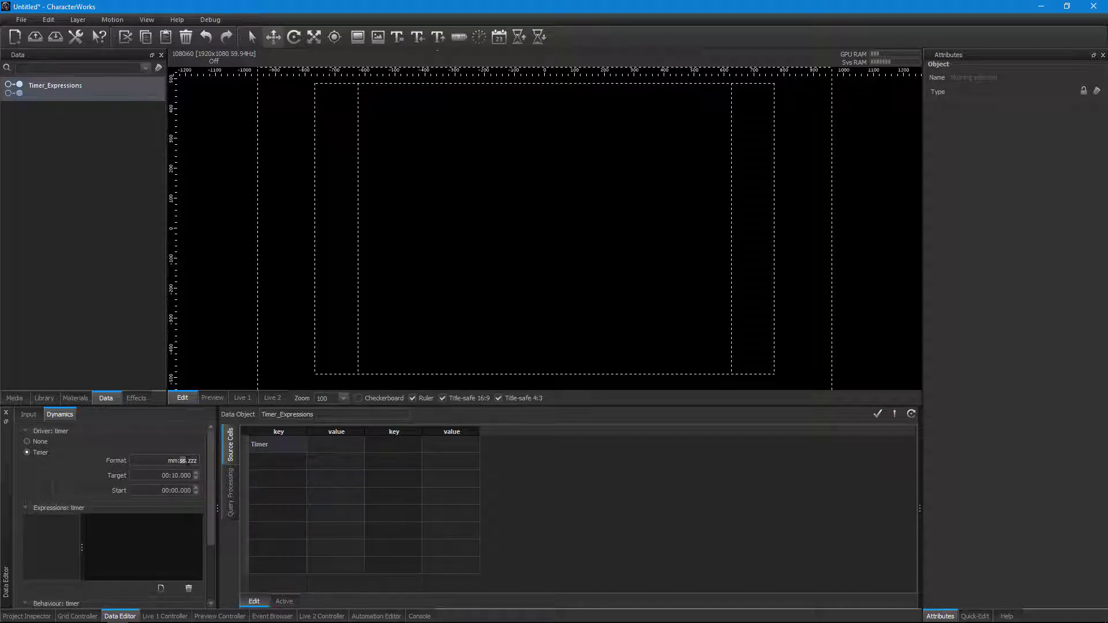
{"action": "left_click", "coordinate": [172, 460]}
{"action": "double_click", "coordinate": [175, 475]}
{"action": "type", "text": "00"}
Dock the Grid Controller beside the Data Editor and add a timer.Start button.
{"action": "left_click_drag", "start_coordinate": [78, 616], "coordinate": [815, 534]}
{"action": "left_click_drag", "start_coordinate": [720, 519], "coordinate": [508, 524]}
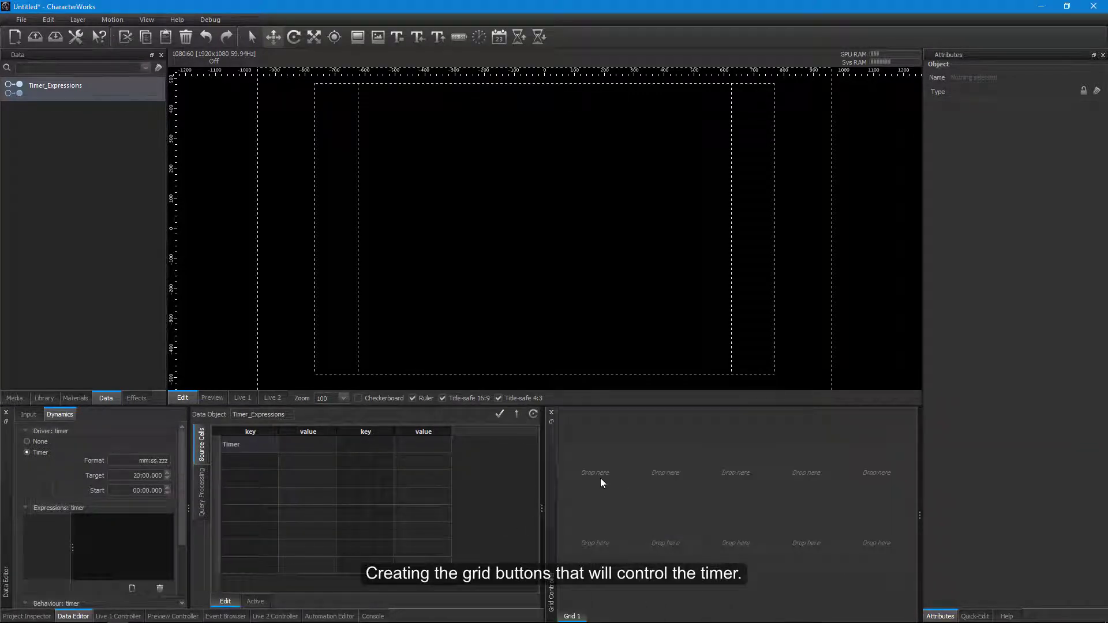
{"action": "right_click", "coordinate": [601, 478]}
{"action": "mouse_move", "coordinate": [664, 333]}
{"action": "mouse_move", "coordinate": [768, 334]}
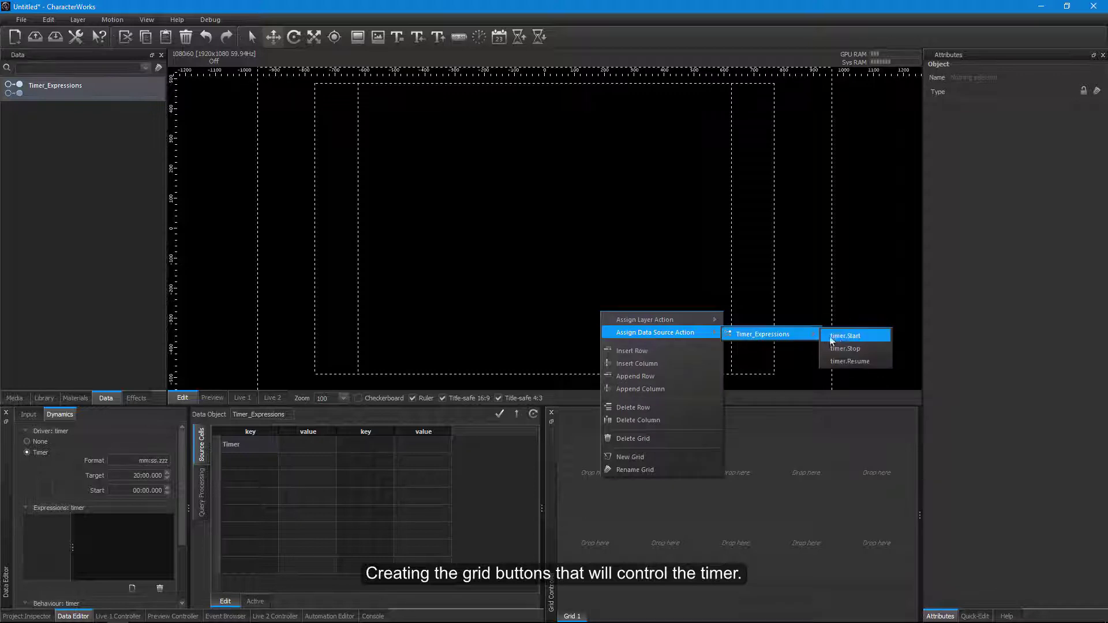
{"action": "left_click", "coordinate": [832, 340]}
Add timer.Stop and timer.Resume buttons to the next two grid cells.
{"action": "right_click", "coordinate": [644, 469]}
{"action": "mouse_move", "coordinate": [692, 328]}
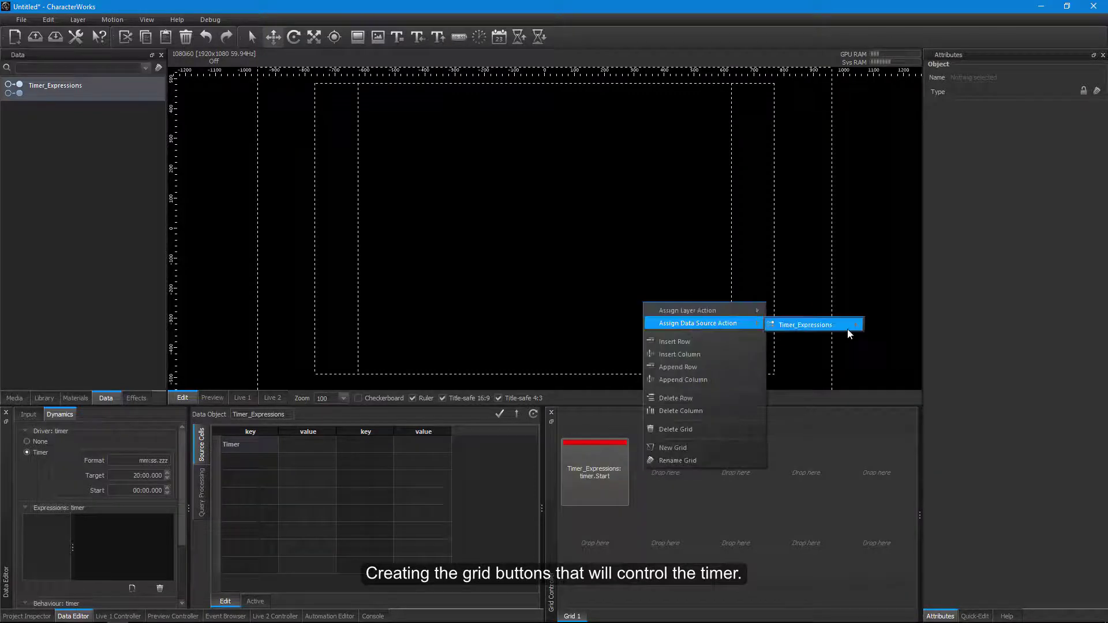
{"action": "mouse_move", "coordinate": [848, 333]}
{"action": "left_click", "coordinate": [892, 340]}
{"action": "right_click", "coordinate": [721, 464]}
{"action": "mouse_move", "coordinate": [793, 319]}
{"action": "mouse_move", "coordinate": [919, 322]}
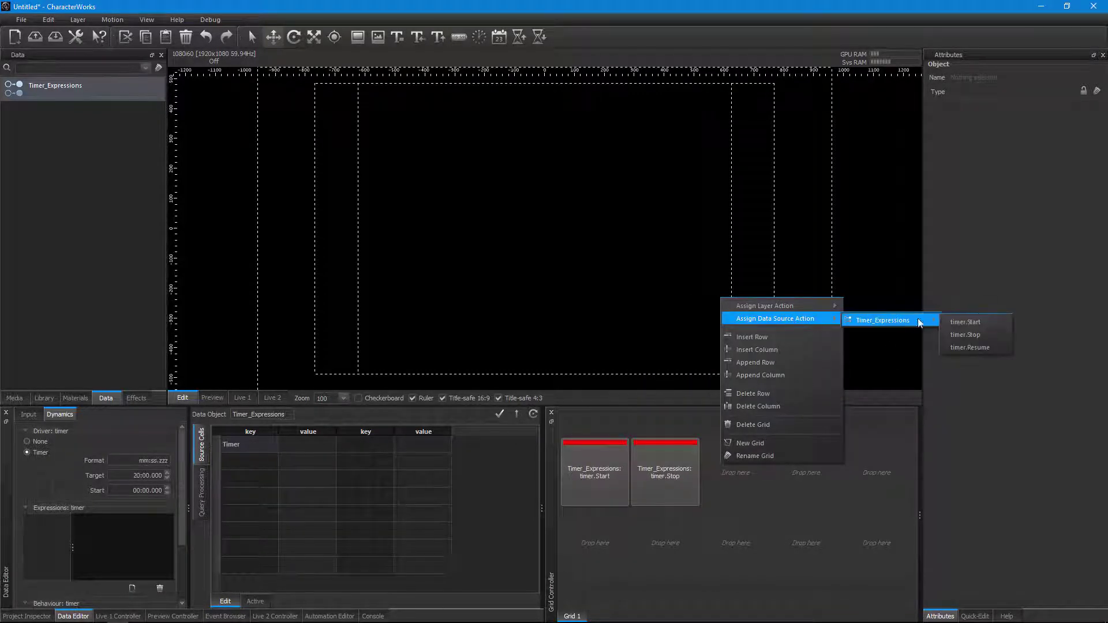
{"action": "left_click", "coordinate": [970, 348]}
Test the grid buttons by starting, stopping and resuming the timer.
{"action": "left_click", "coordinate": [605, 484]}
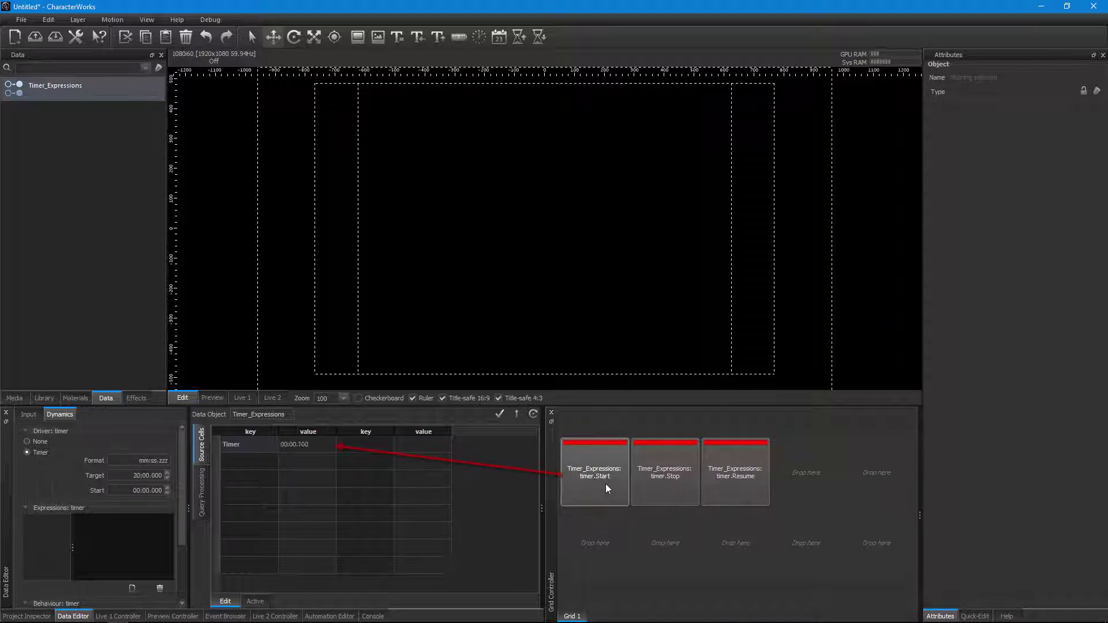
{"action": "left_click", "coordinate": [659, 480]}
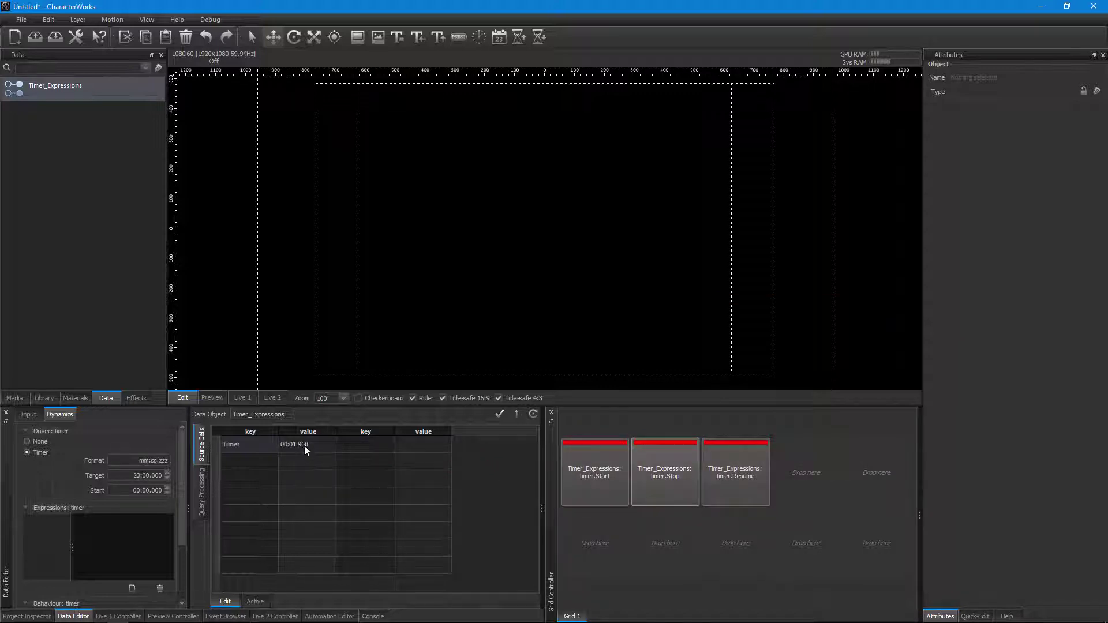
{"action": "left_click", "coordinate": [711, 489]}
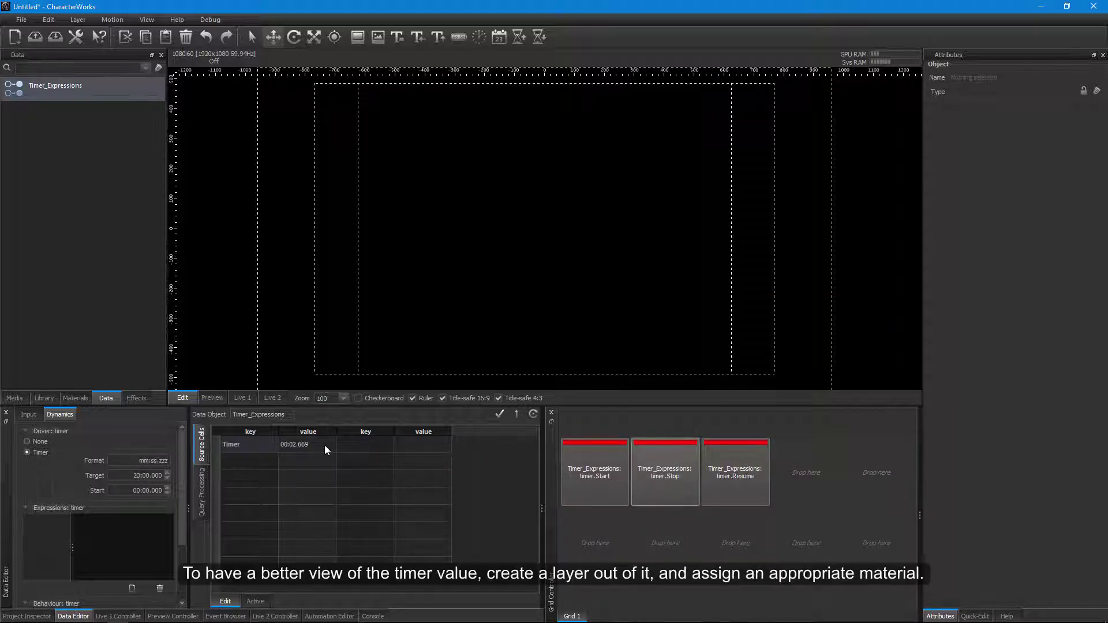
Drop the Timer value onto the canvas as text and apply the CW Presets Metal material.
{"action": "left_click_drag", "start_coordinate": [325, 445], "coordinate": [478, 223]}
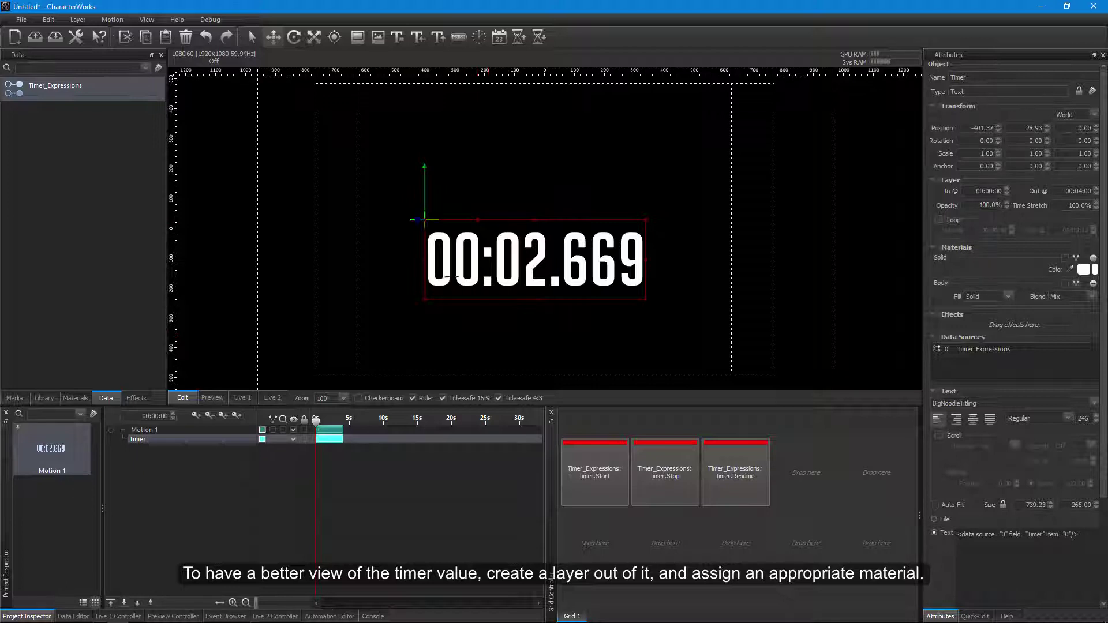
{"action": "left_click", "coordinate": [75, 398]}
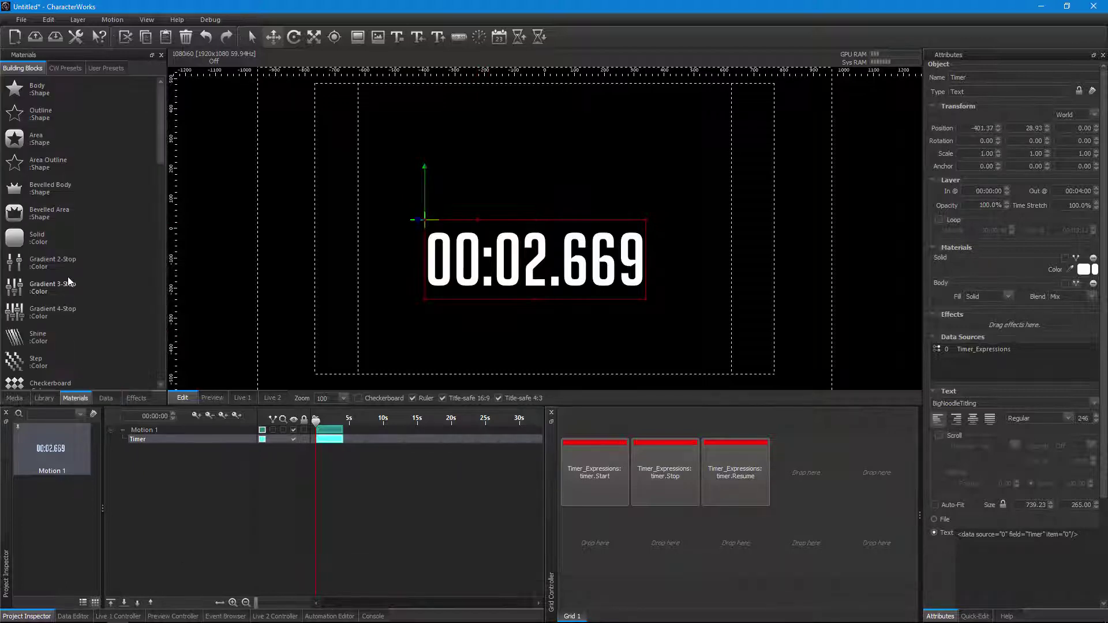
{"action": "left_click", "coordinate": [65, 68]}
{"action": "scroll", "coordinate": [71, 239], "scroll_direction": "down", "scroll_amount": 2}
{"action": "double_click", "coordinate": [34, 258]}
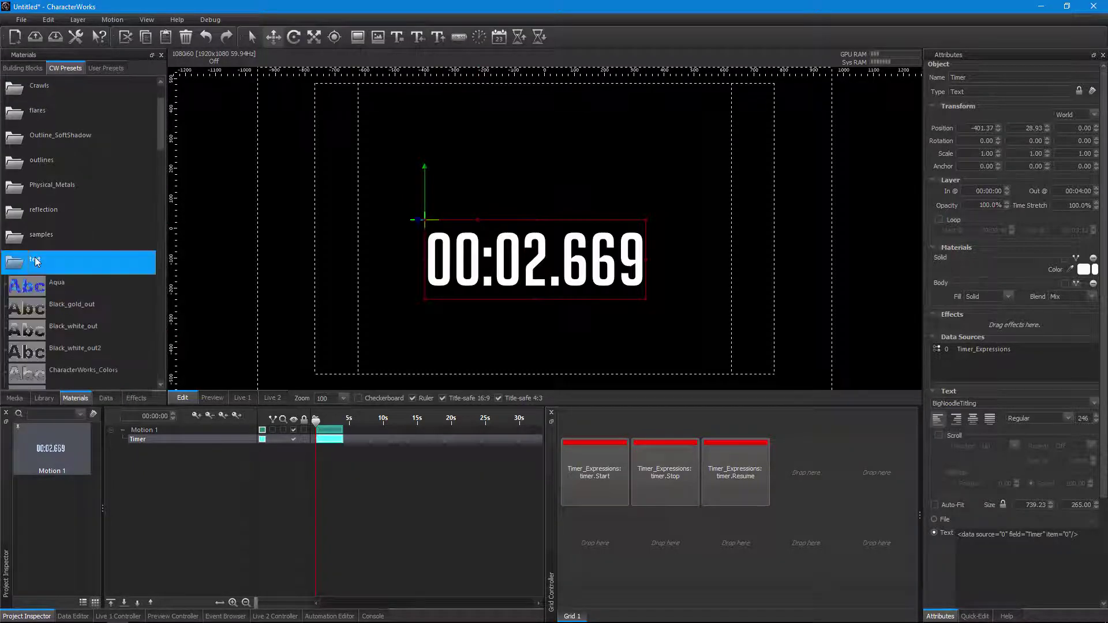
{"action": "scroll", "coordinate": [54, 254], "scroll_direction": "down", "scroll_amount": 5}
{"action": "scroll", "coordinate": [54, 254], "scroll_direction": "down", "scroll_amount": 5}
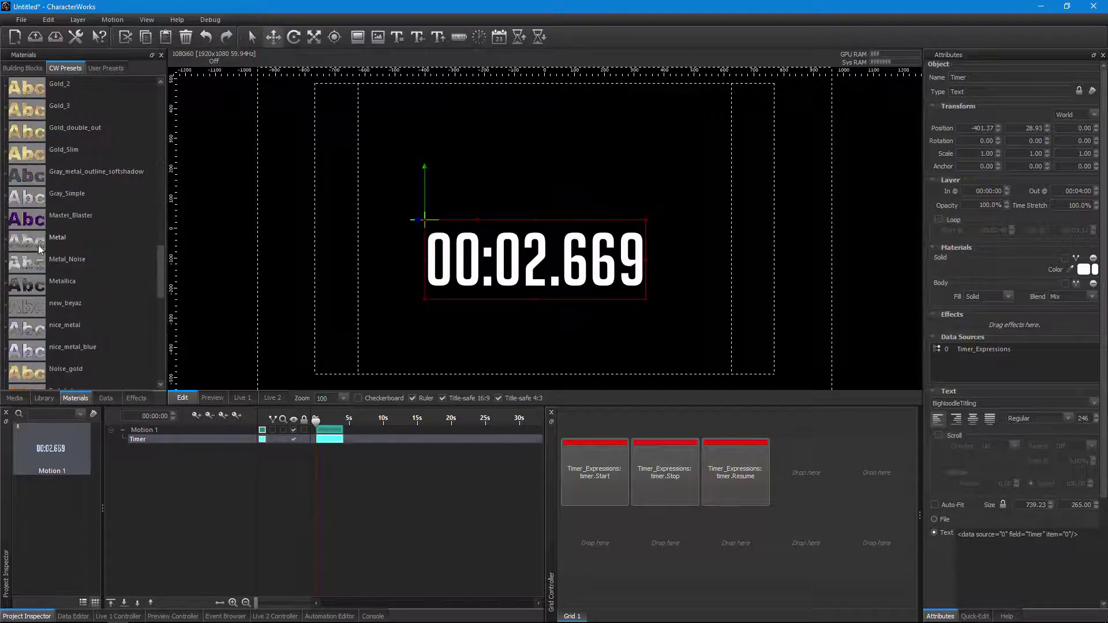
{"action": "left_click_drag", "start_coordinate": [54, 245], "coordinate": [499, 239]}
{"action": "scroll", "coordinate": [488, 278], "scroll_direction": "up", "scroll_amount": 8}
{"action": "scroll", "coordinate": [483, 226], "scroll_direction": "up", "scroll_amount": 3}
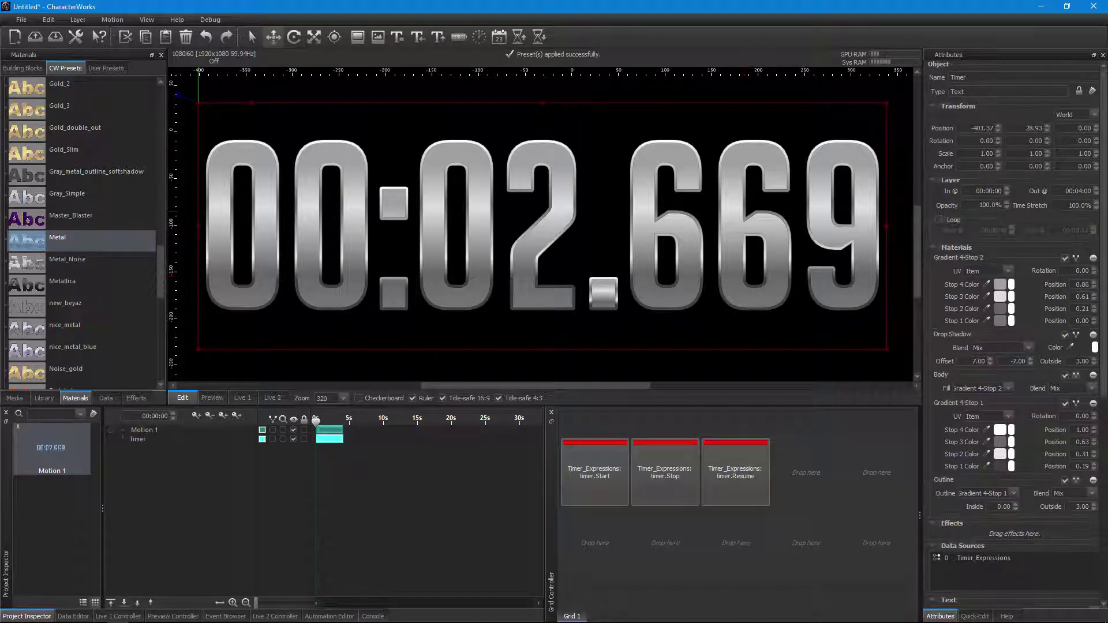
Resume and stop the timer twice, leaving it at 00:06.906.
{"action": "left_click", "coordinate": [726, 476]}
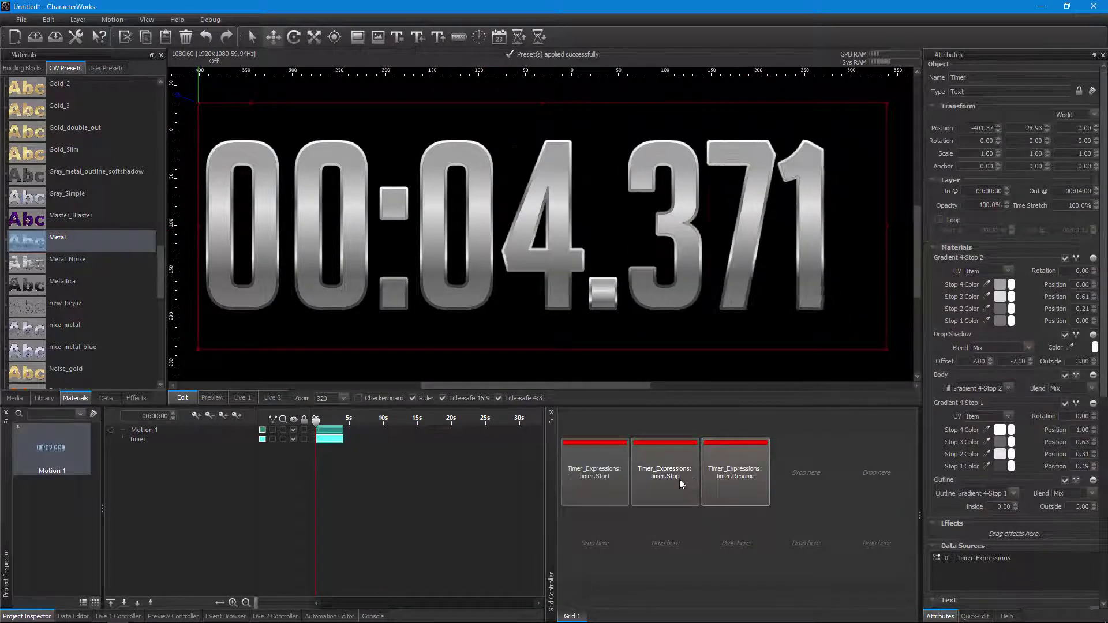
{"action": "left_click", "coordinate": [680, 479]}
{"action": "left_click", "coordinate": [716, 476]}
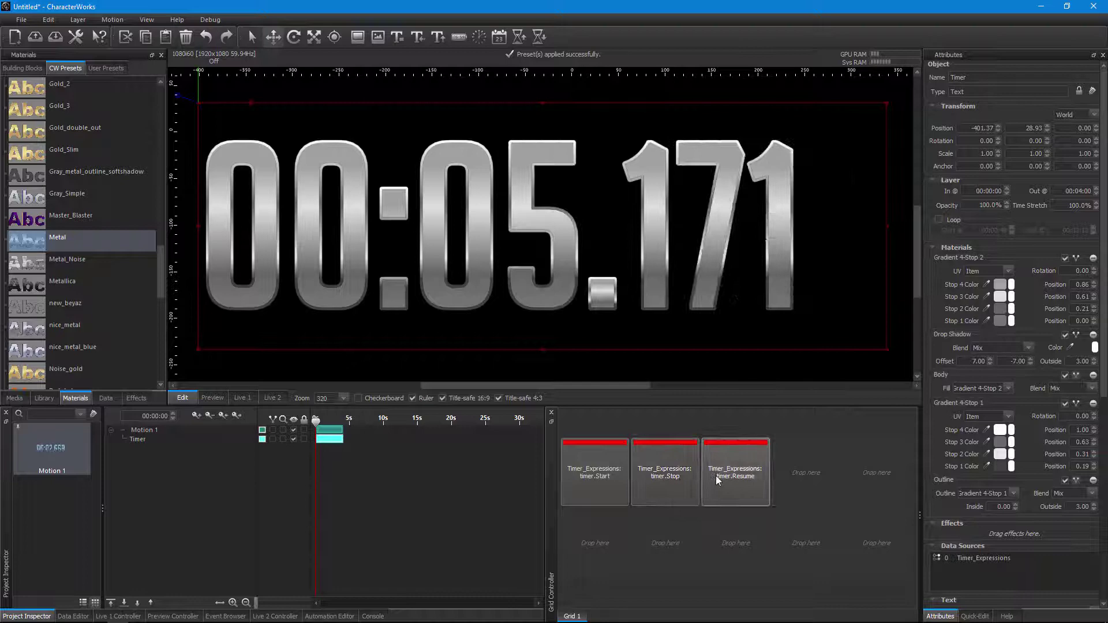
{"action": "left_click", "coordinate": [686, 478]}
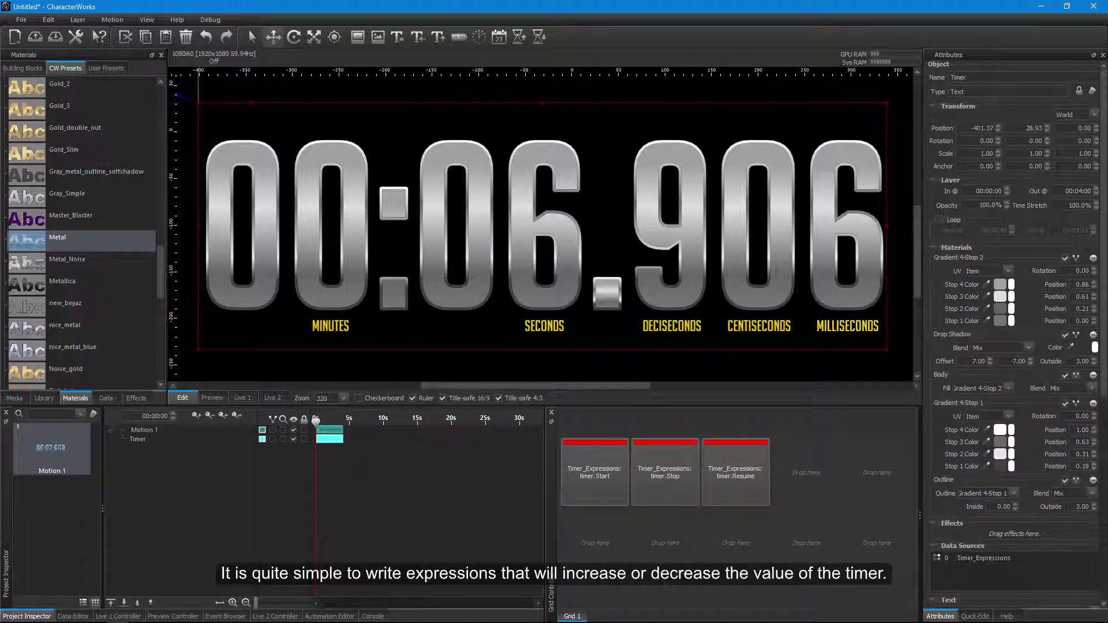
Add a millisecond_up expression with formula x:=x+1; to the timer.
{"action": "left_click", "coordinate": [76, 616]}
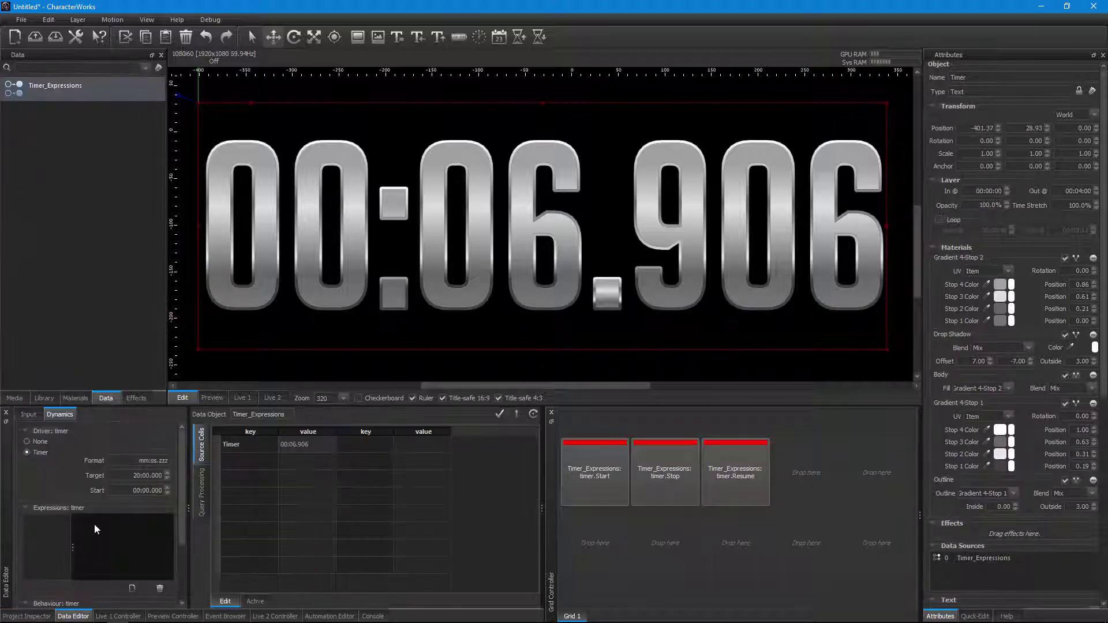
{"action": "left_click", "coordinate": [131, 588]}
{"action": "type", "text": "millisecond"}
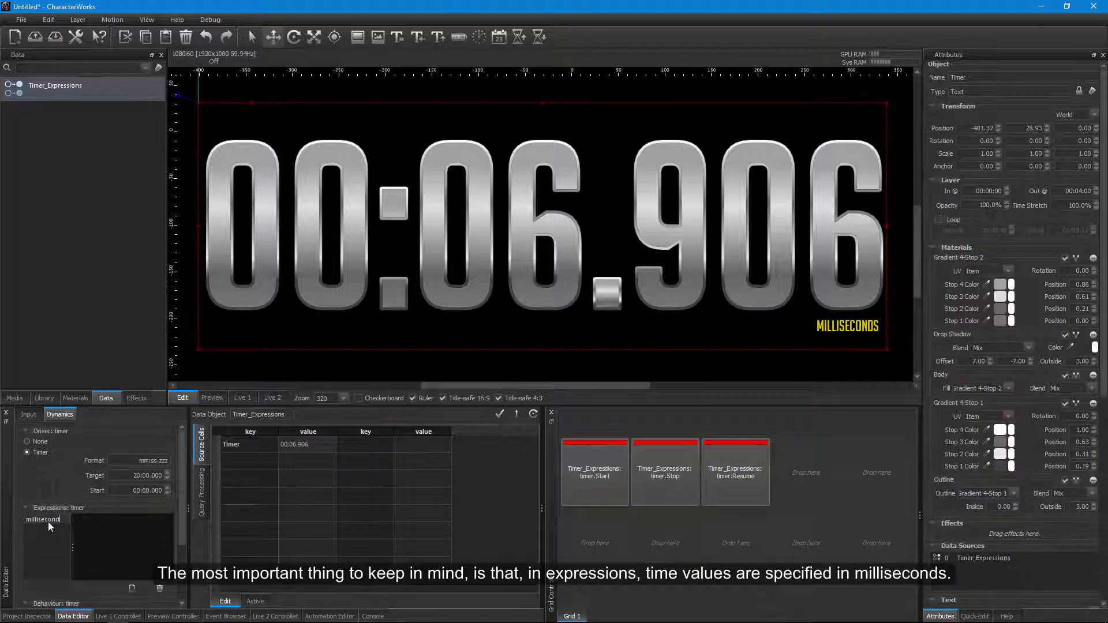
{"action": "type", "text": "_up"}
{"action": "key", "text": "Return"}
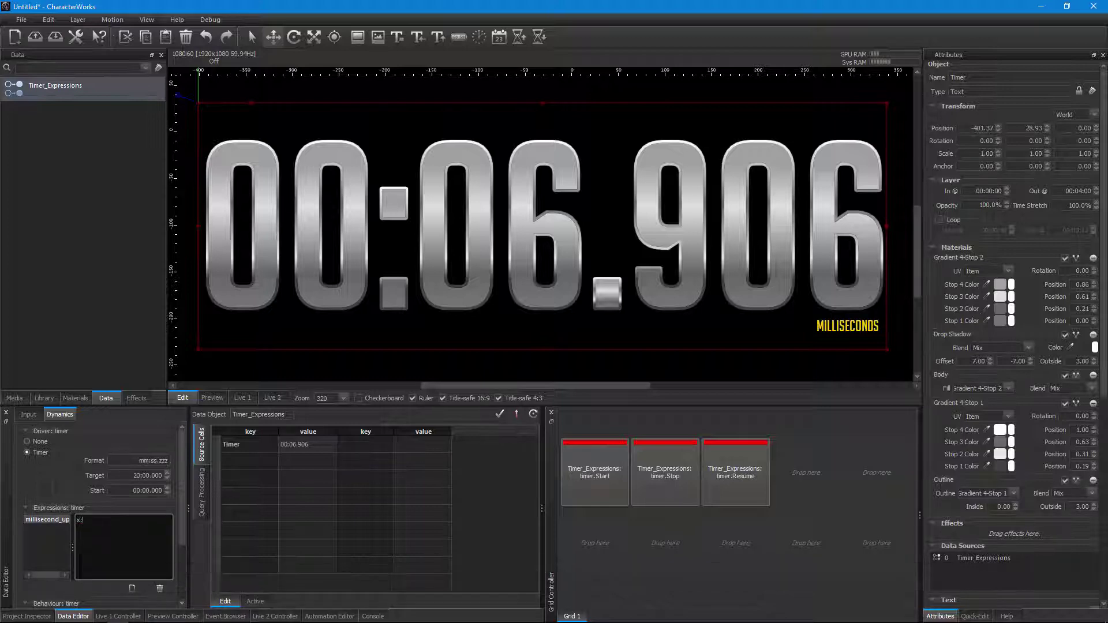
{"action": "type", "text": "x+1;"}
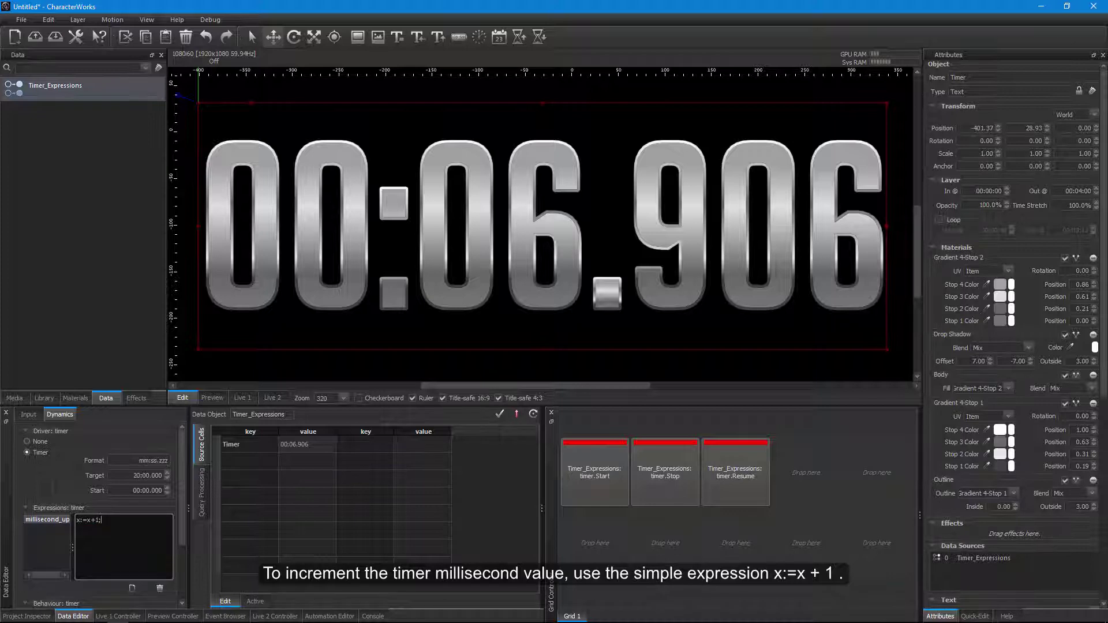
{"action": "left_click_drag", "start_coordinate": [105, 521], "coordinate": [54, 518]}
{"action": "key", "text": "ctrl+c"}
Add a millisecond_down expression with formula x:=x-1;.
{"action": "left_click", "coordinate": [132, 588]}
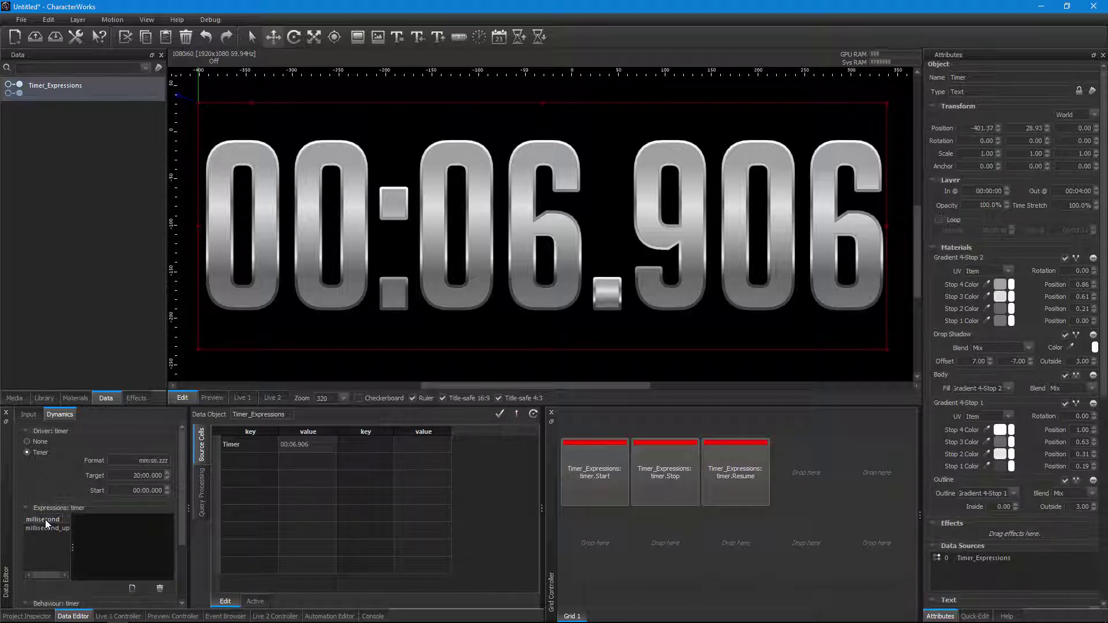
{"action": "left_click", "coordinate": [96, 522]}
{"action": "key", "text": "ctrl+v"}
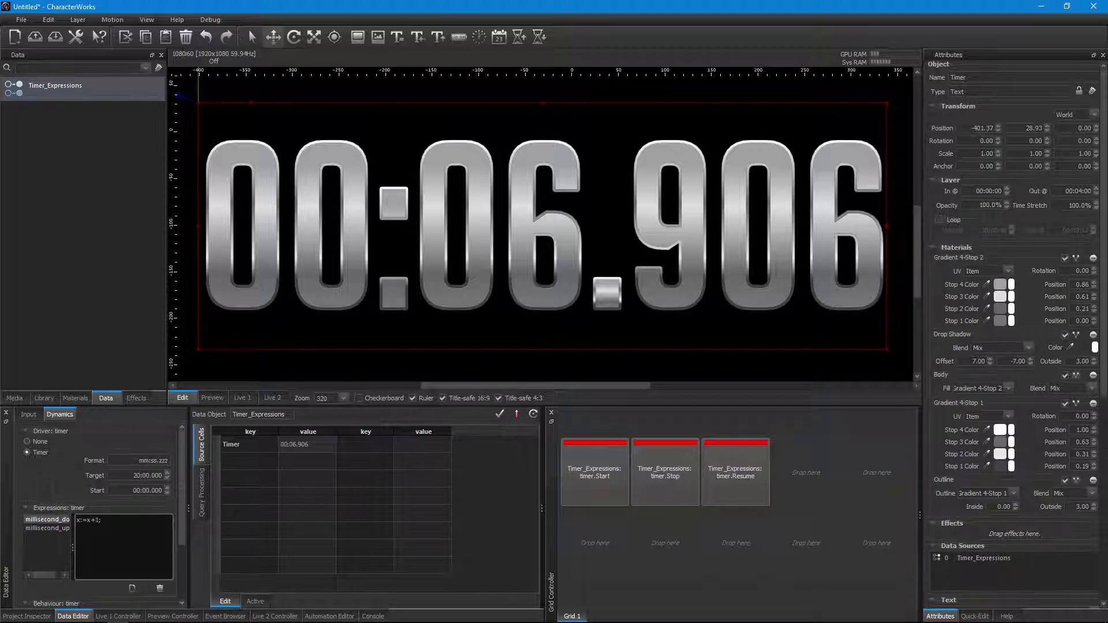
{"action": "left_click", "coordinate": [75, 520]}
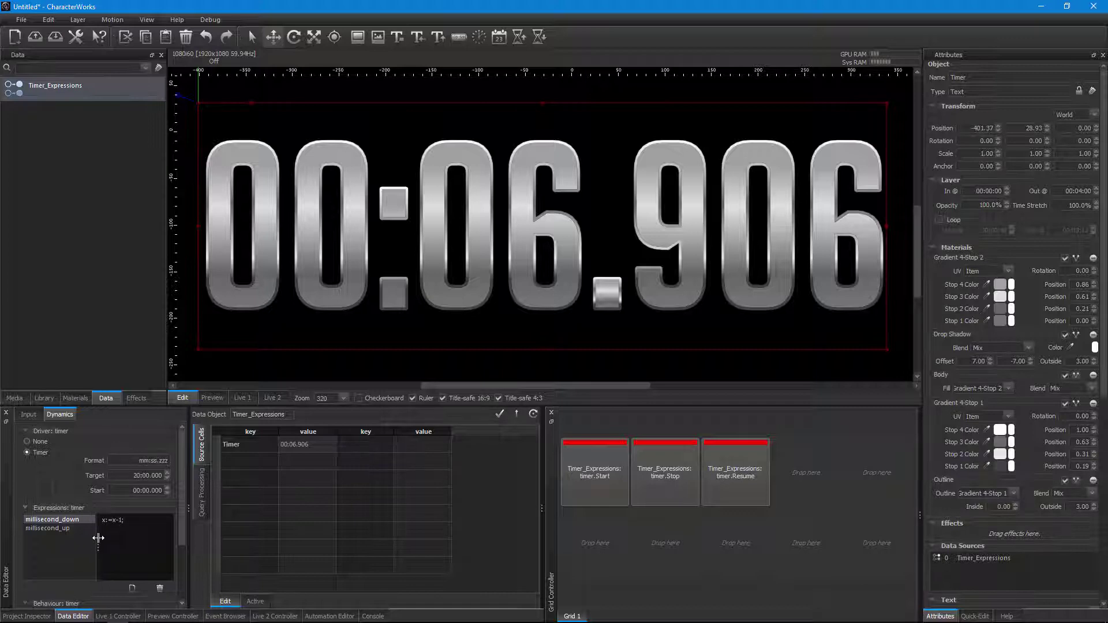
Add grid buttons for timer.millisecond_up and timer.millisecond_down.
{"action": "right_click", "coordinate": [594, 541]}
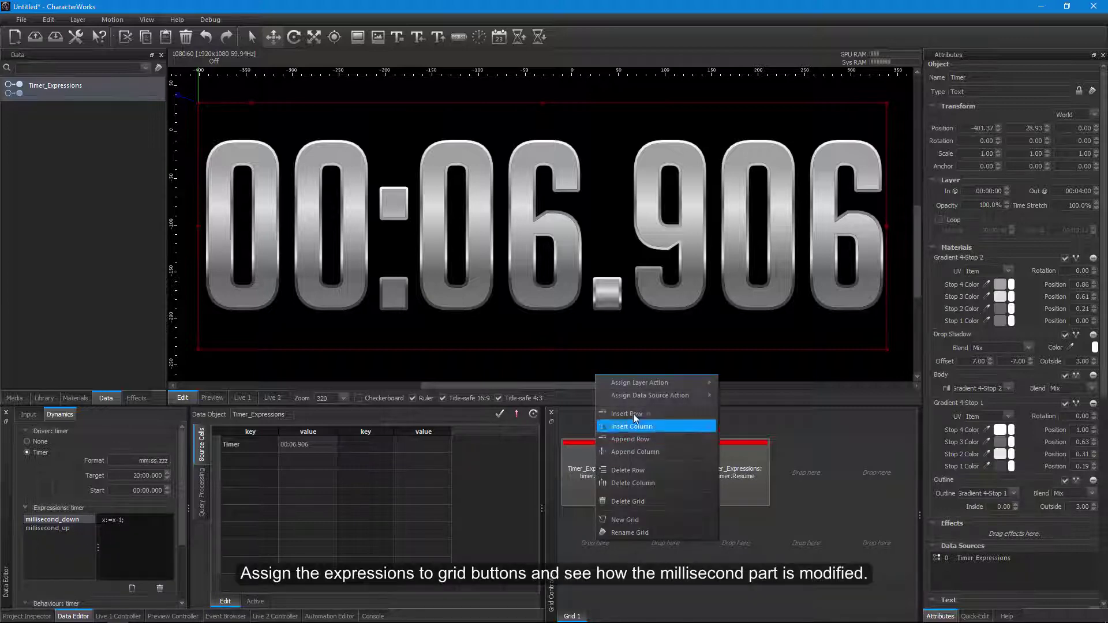
{"action": "mouse_move", "coordinate": [633, 397]}
{"action": "mouse_move", "coordinate": [794, 395]}
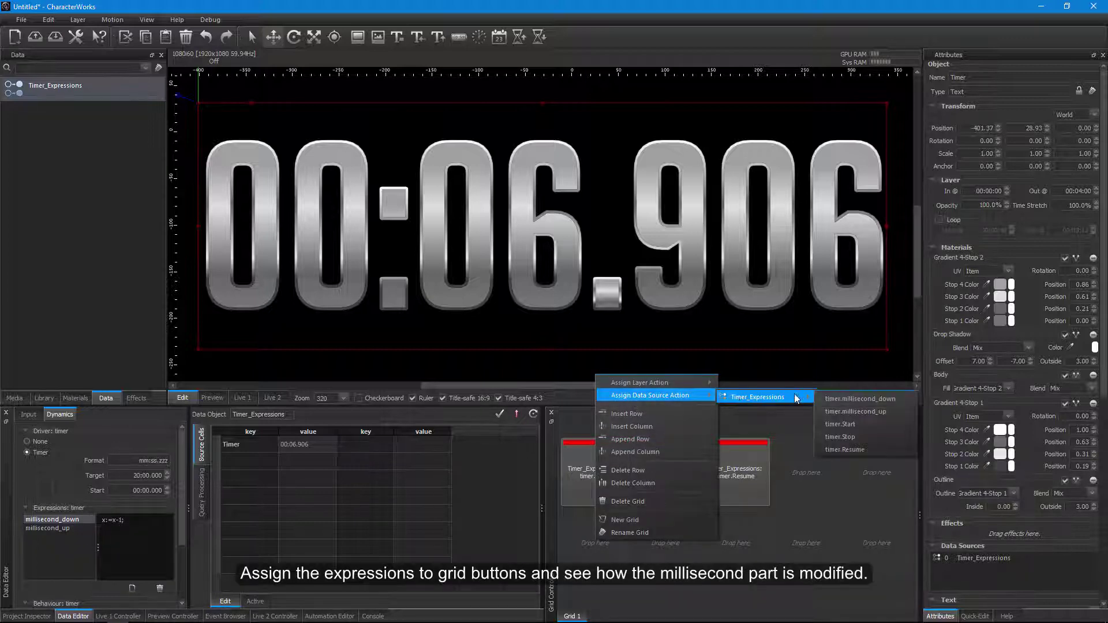
{"action": "left_click", "coordinate": [833, 411]}
{"action": "right_click", "coordinate": [659, 538]}
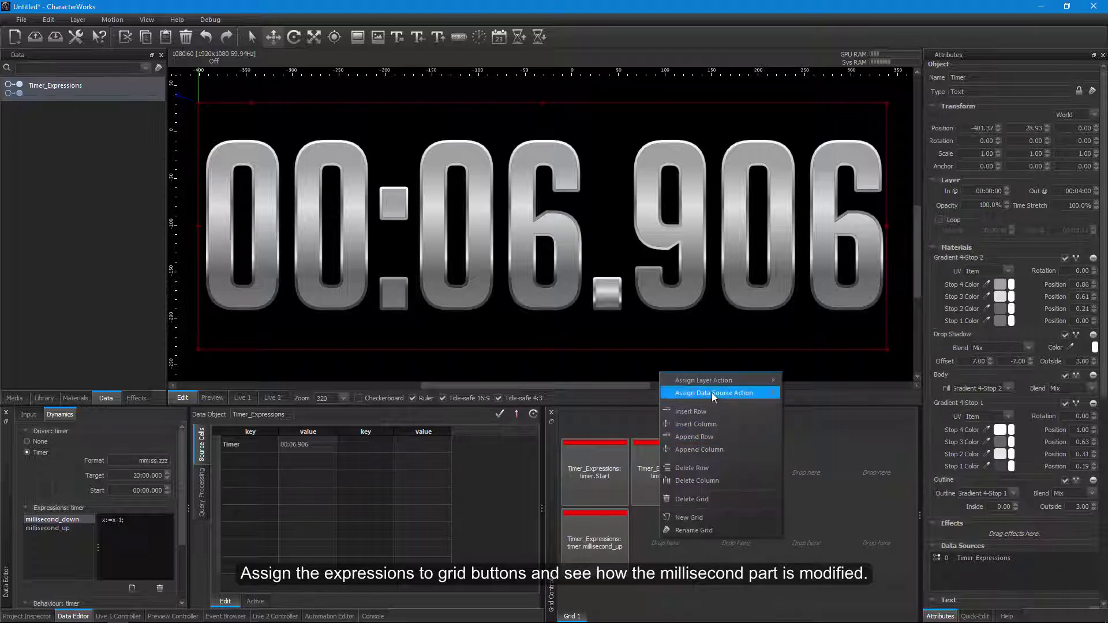
{"action": "mouse_move", "coordinate": [738, 394]}
{"action": "mouse_move", "coordinate": [799, 393]}
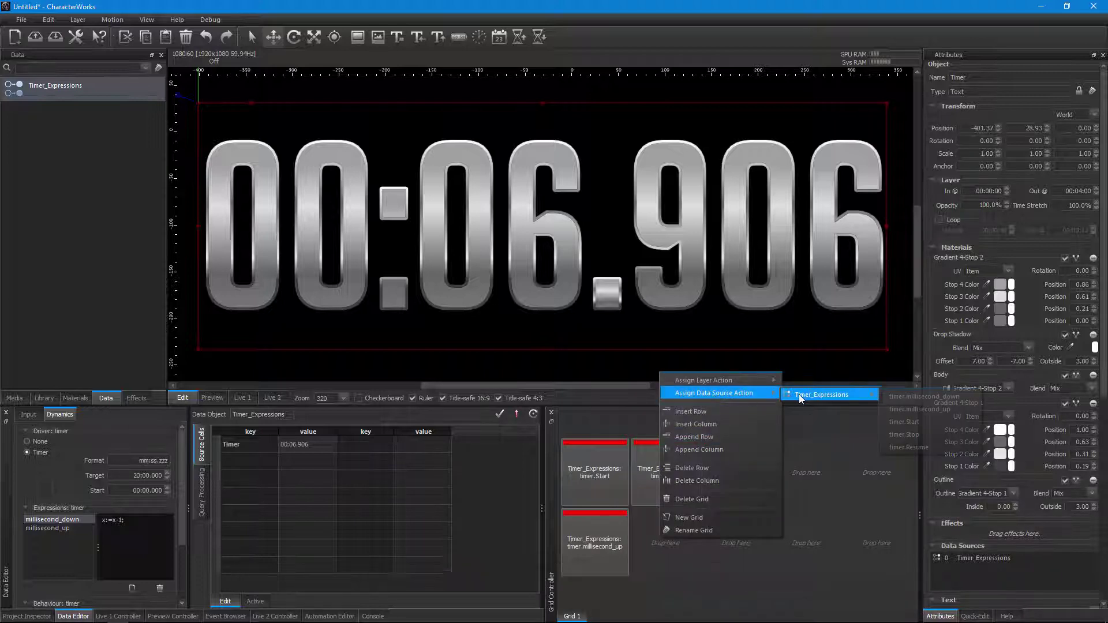
{"action": "left_click", "coordinate": [897, 396]}
Step the timer down three and up two milliseconds, ending at 00:06.905.
{"action": "left_click", "coordinate": [680, 548]}
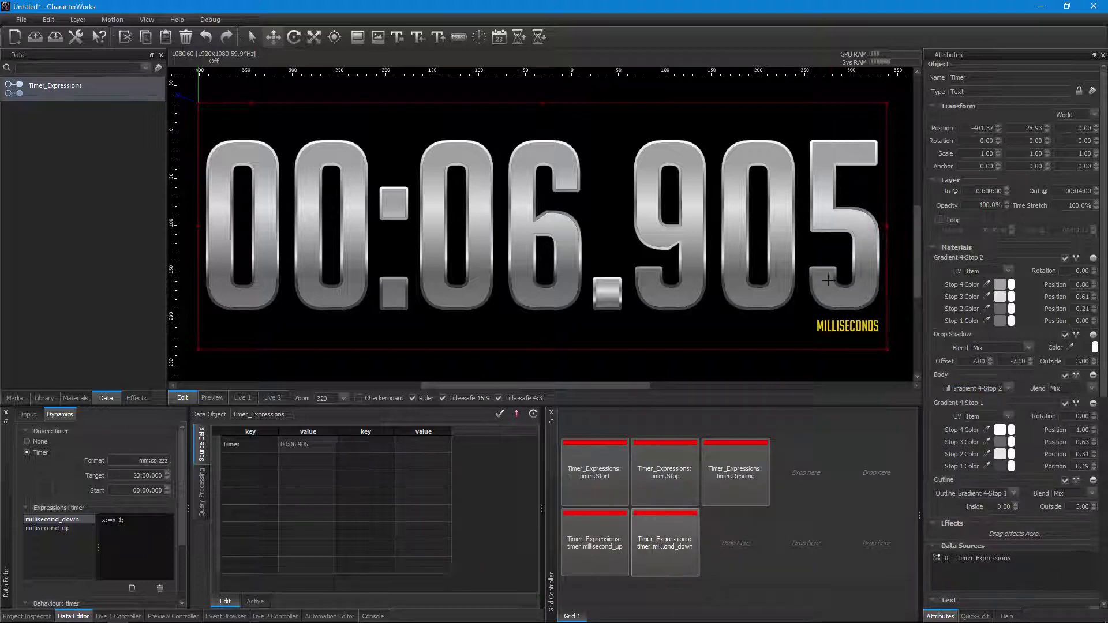
{"action": "left_click", "coordinate": [687, 549]}
{"action": "left_click", "coordinate": [681, 546]}
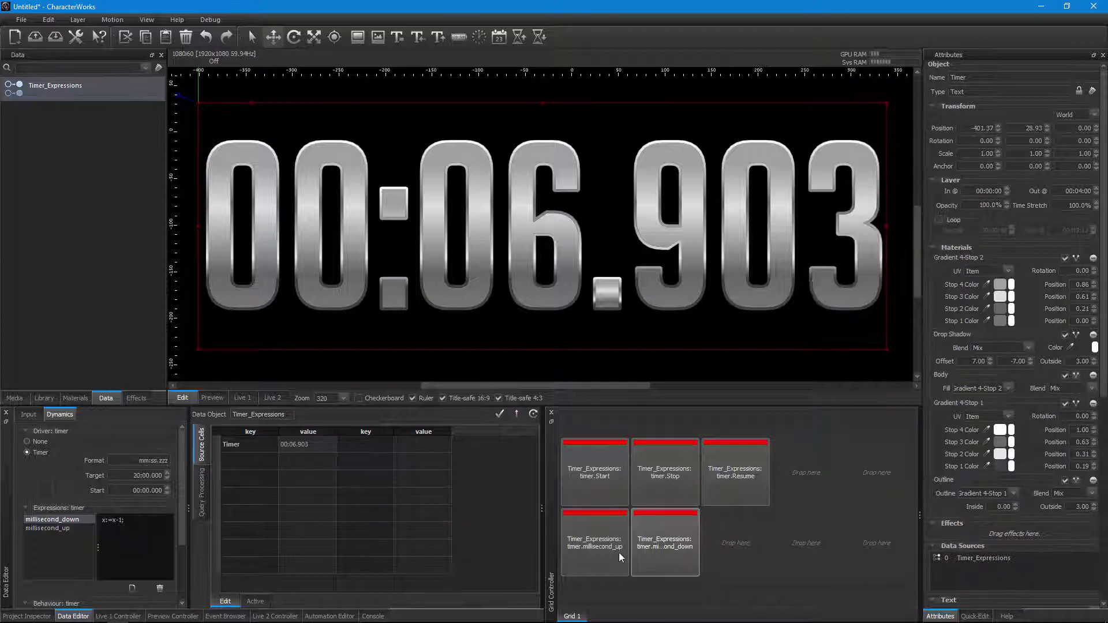
{"action": "left_click", "coordinate": [604, 549]}
{"action": "left_click", "coordinate": [604, 550]}
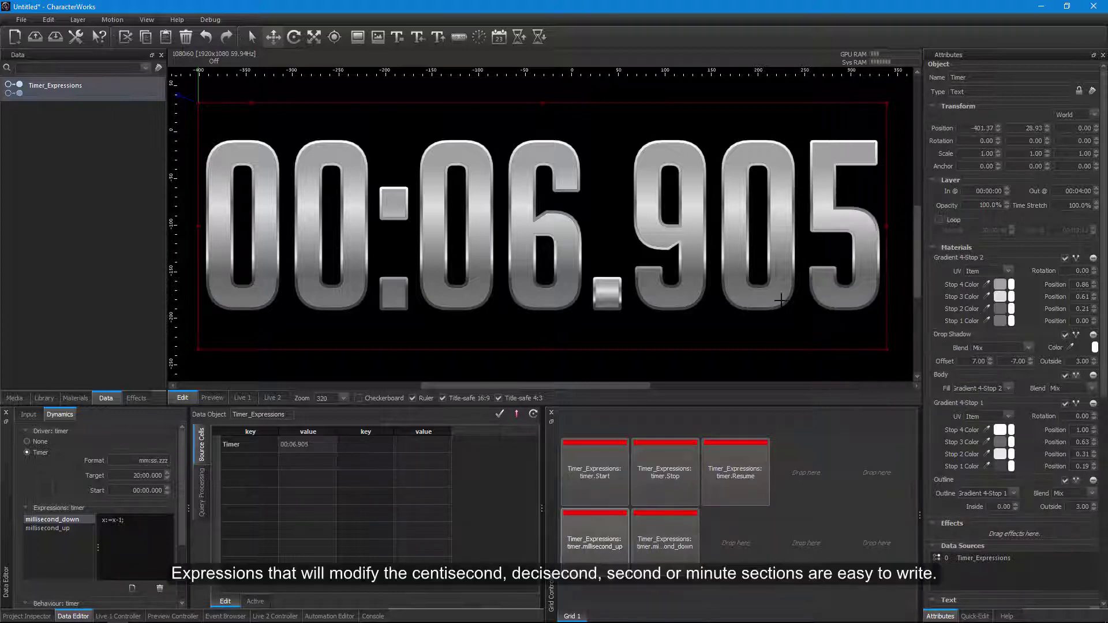
Add a centisecond_up expression that adds 10 milliseconds (x:=x+10;).
{"action": "left_click", "coordinate": [132, 588]}
{"action": "double_click", "coordinate": [51, 520]}
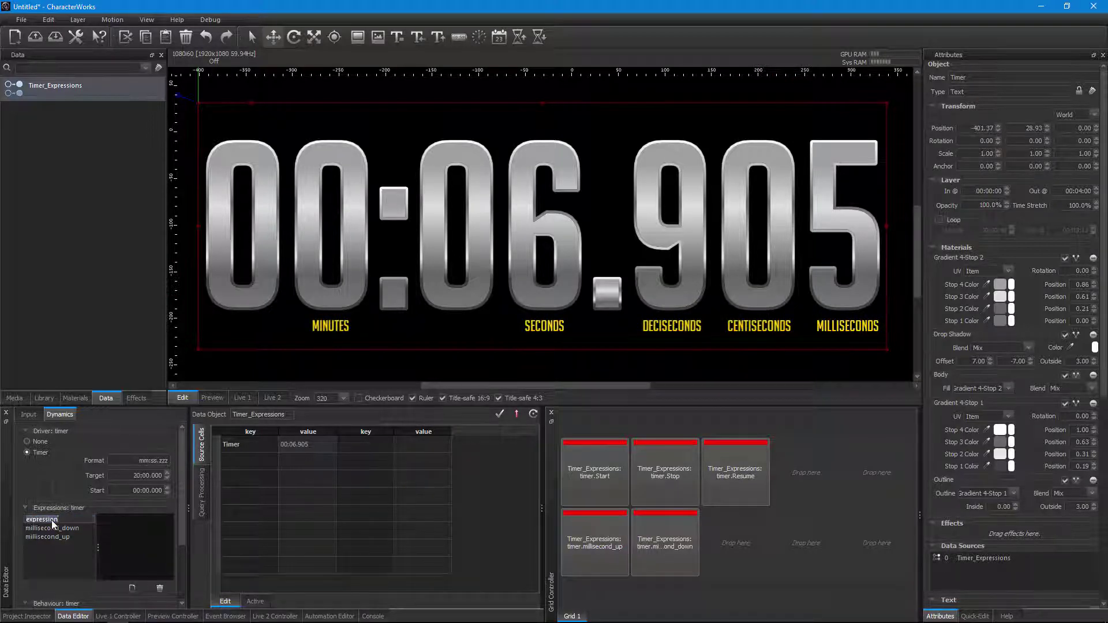
{"action": "type", "text": "dentisecond_up"}
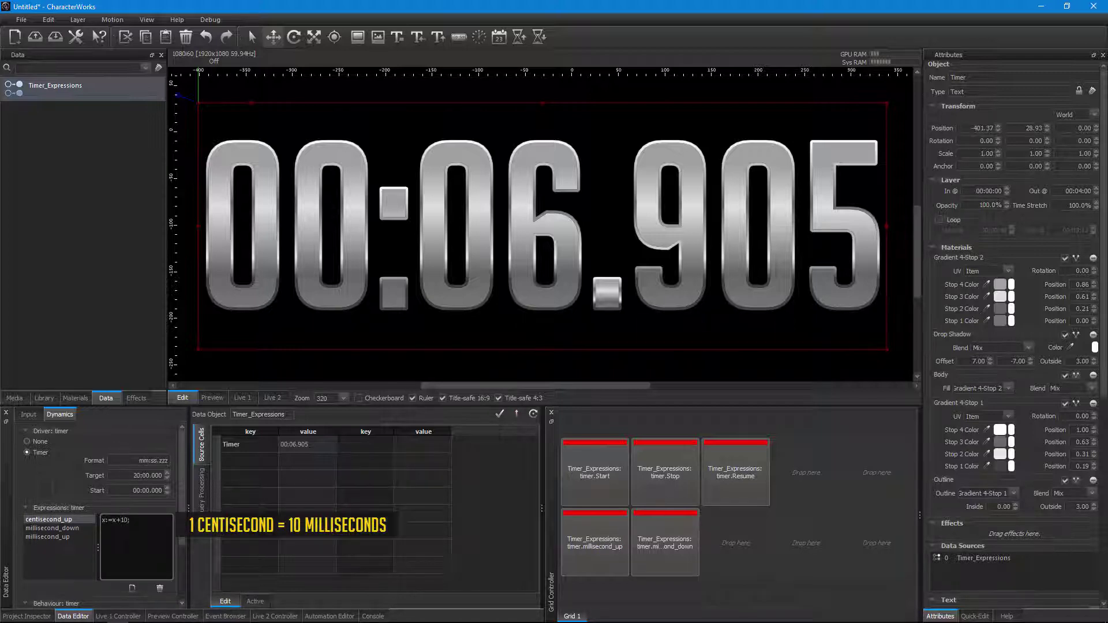
Add a centisecond_down expression set to x:=x-10;.
{"action": "left_click", "coordinate": [132, 588]}
{"action": "type", "text": "centise"}
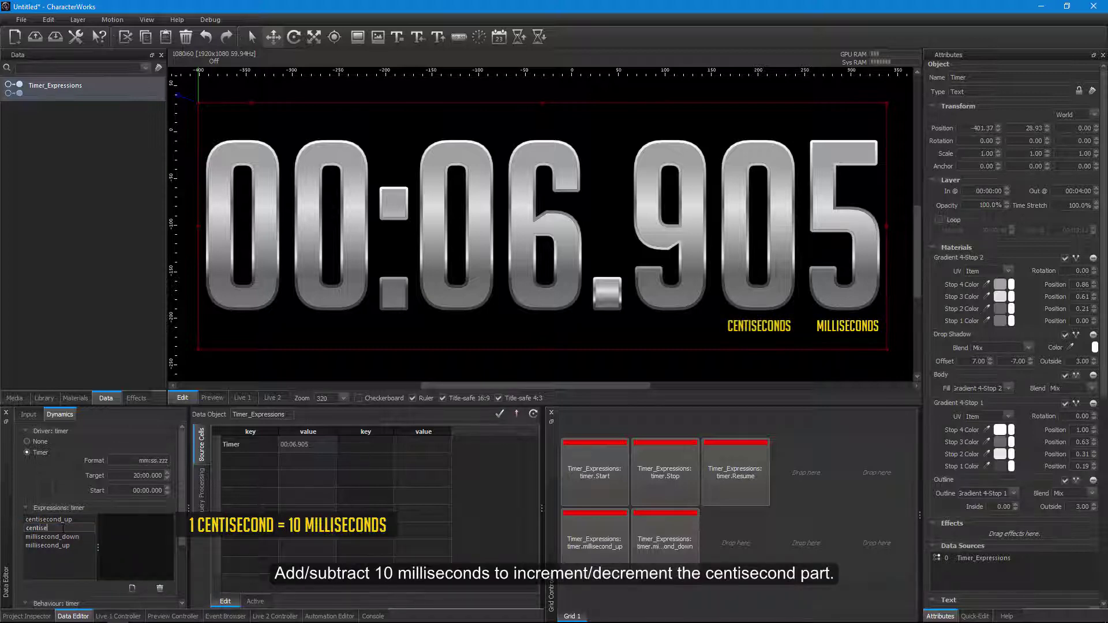
{"action": "type", "text": "cond_down"}
{"action": "left_click", "coordinate": [137, 547]}
{"action": "type", "text": "x:=x+10;"}
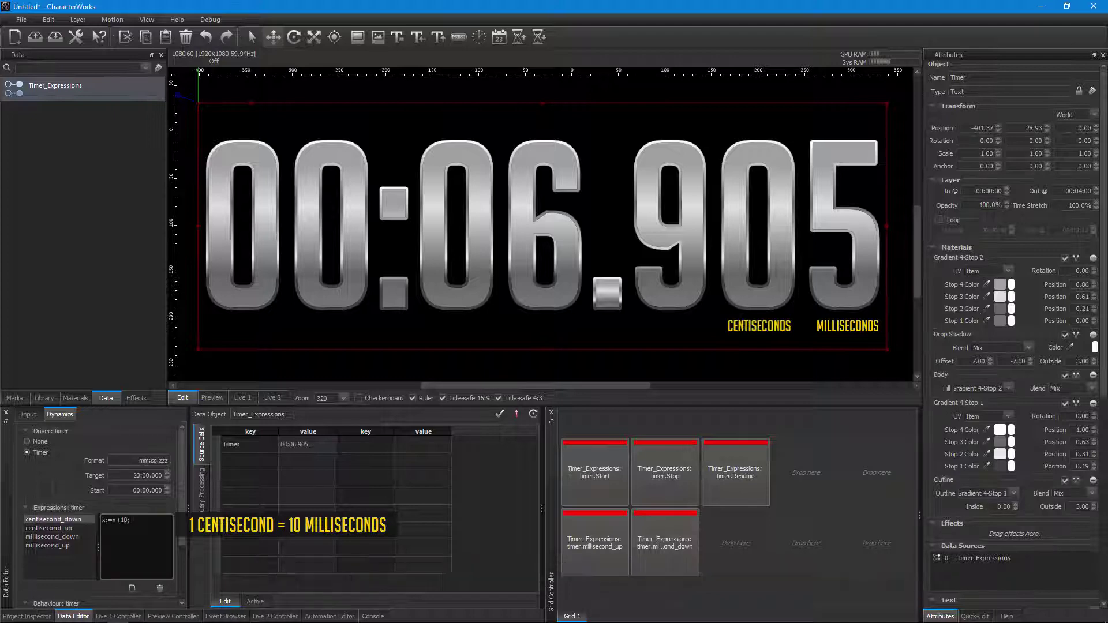
{"action": "key", "text": "Left"}
{"action": "key", "text": "Left"}
{"action": "key", "text": "Left"}
{"action": "key", "text": "BackSpace"}
{"action": "type", "text": "-"}
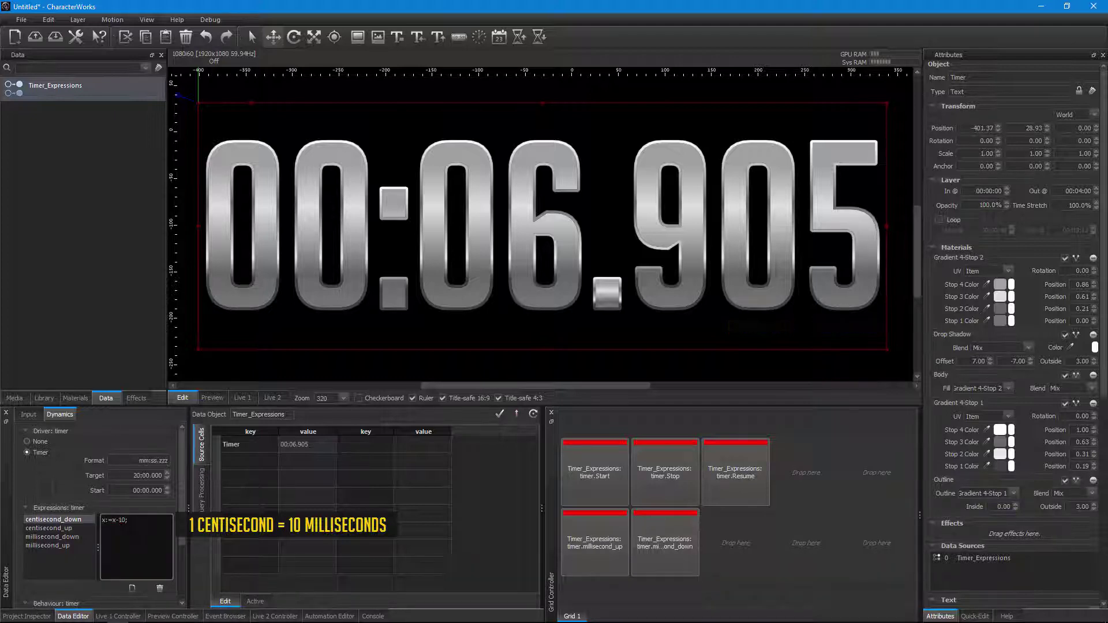
Add a desisecond_up expression with the pasted step formula x:=x+100;.
{"action": "left_click", "coordinate": [129, 589]}
{"action": "type", "text": "desisecond"}
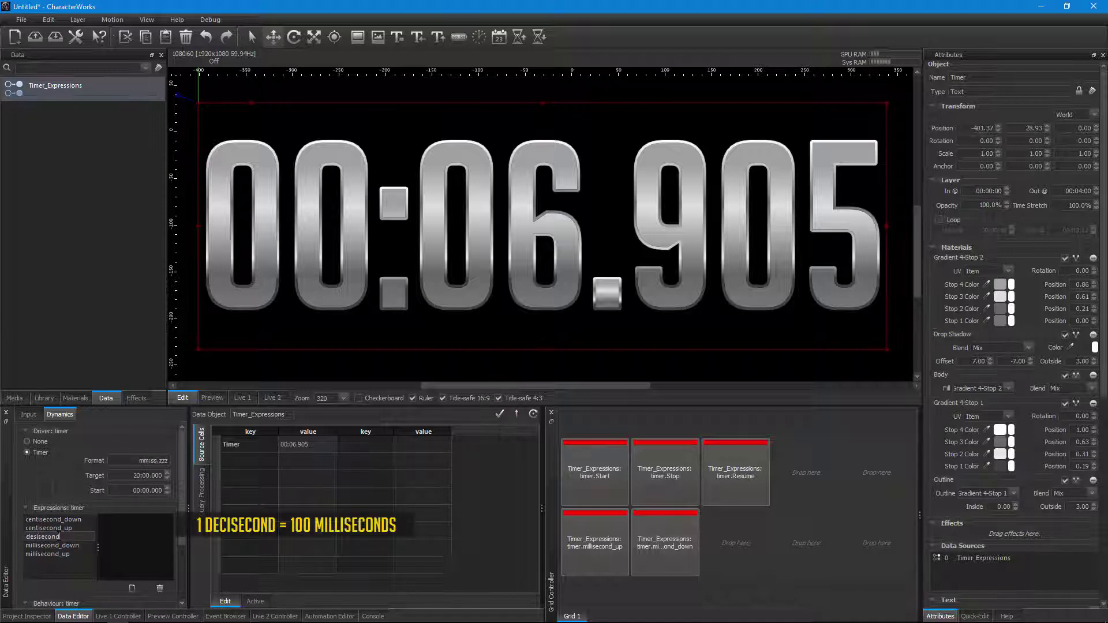
{"action": "left_click", "coordinate": [136, 546]}
{"action": "type", "text": "x:=x+10;"}
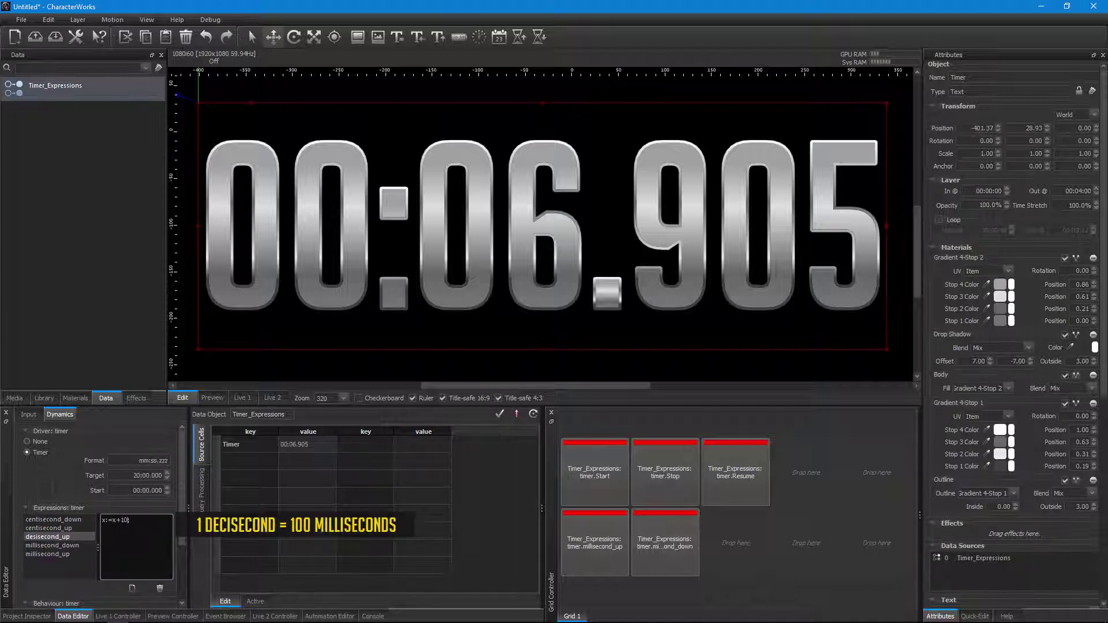
Add a desisecond_down expression set to x:=x-100;.
{"action": "left_click", "coordinate": [132, 589]}
{"action": "double_click", "coordinate": [60, 546]}
{"action": "type", "text": "desise"}
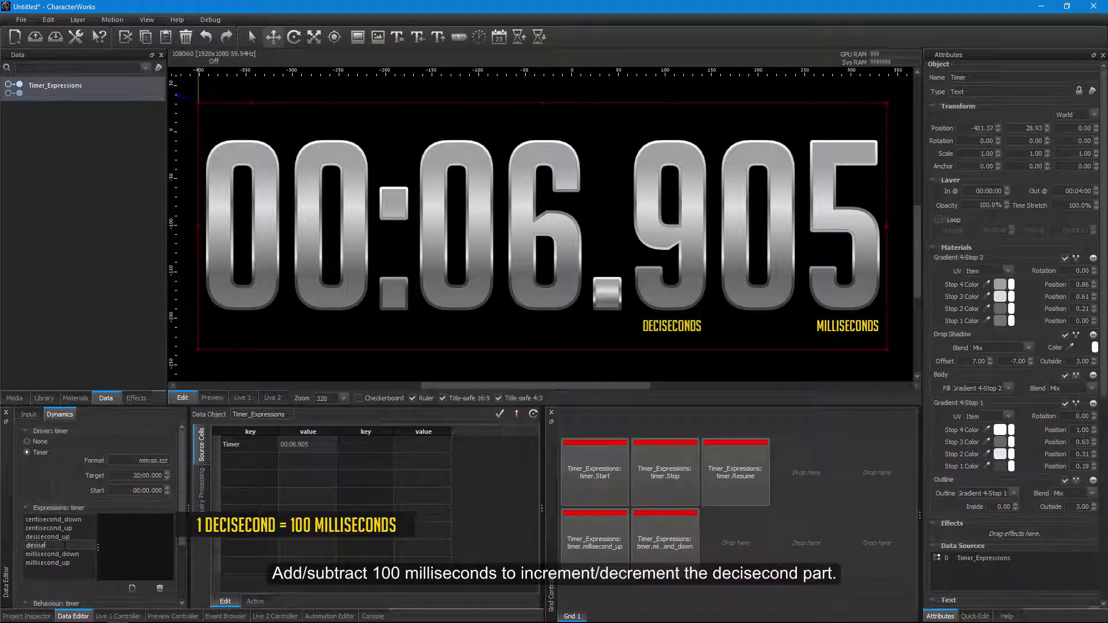
{"action": "type", "text": "cond_down"}
{"action": "left_click", "coordinate": [136, 547]}
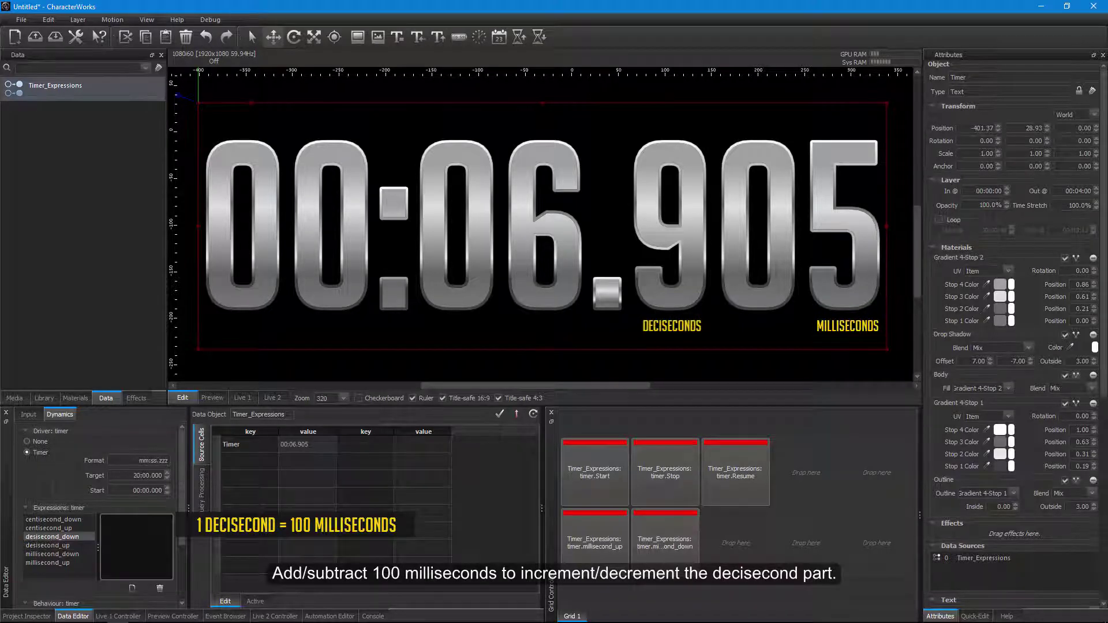
{"action": "type", "text": "x:=x+10;"}
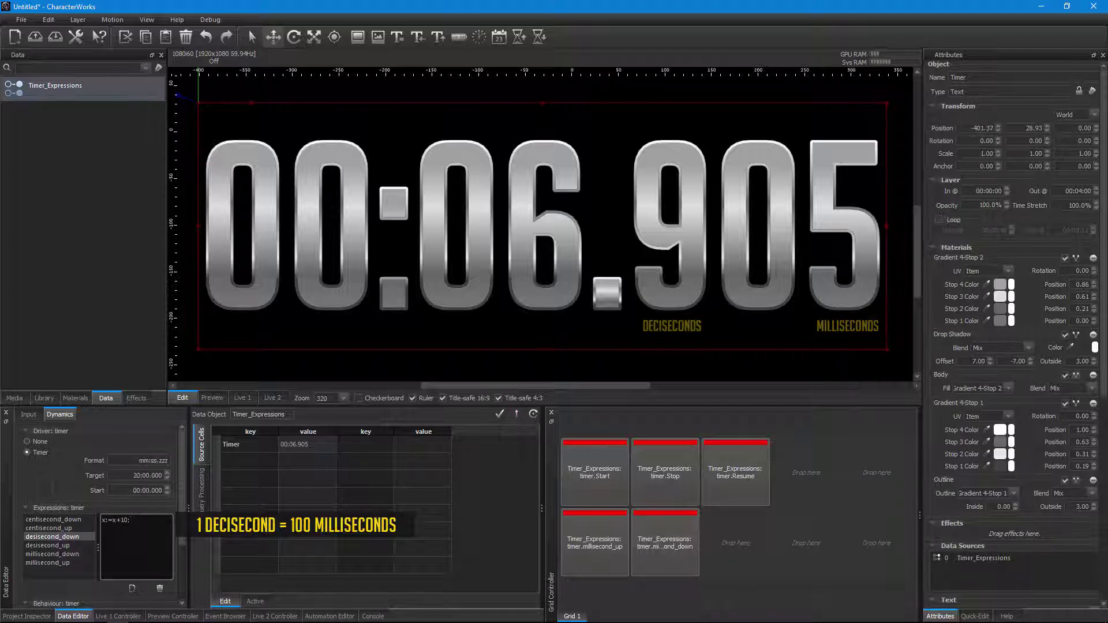
{"action": "left_click", "coordinate": [120, 520]}
{"action": "key", "text": "BackSpace"}
{"action": "type", "text": "-1"}
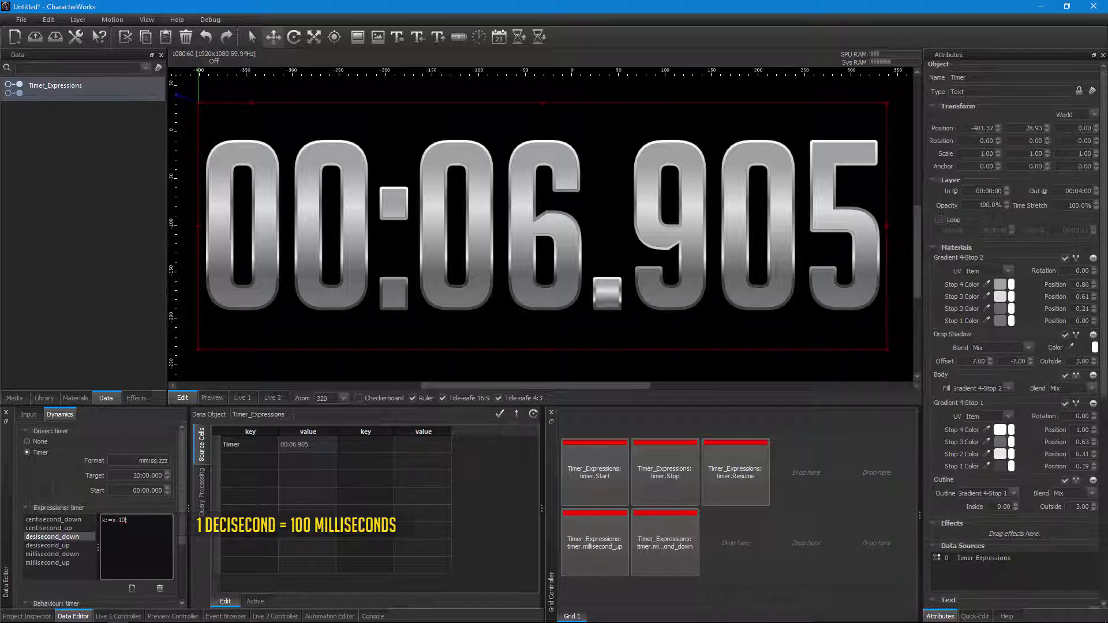
{"action": "type", "text": "00;"}
{"action": "left_click", "coordinate": [67, 538]}
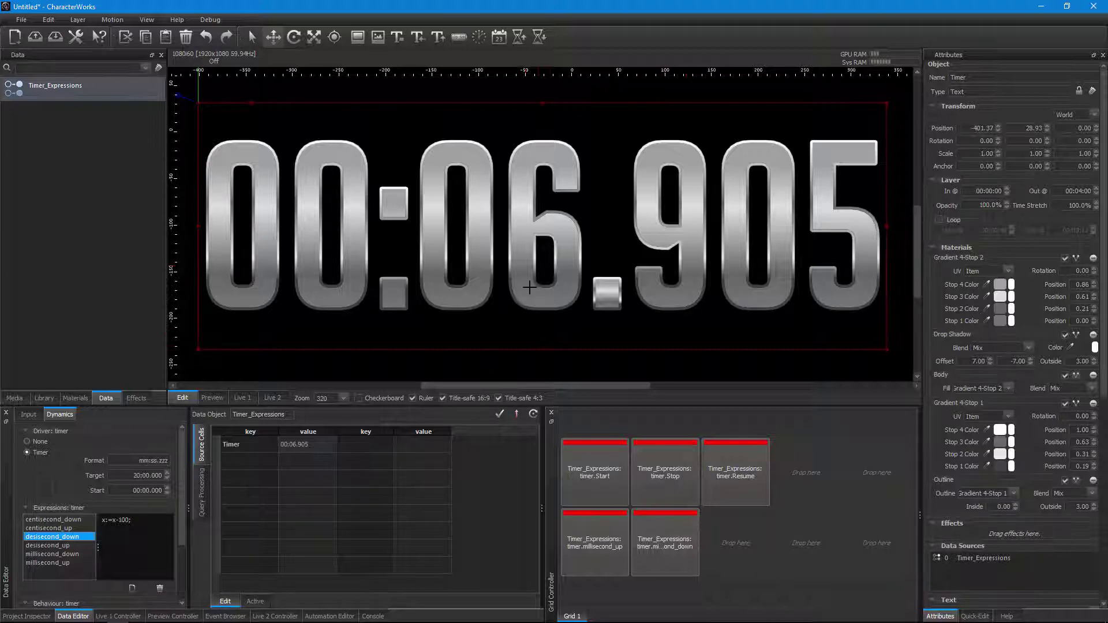
{"action": "left_click", "coordinate": [132, 589]}
Name the new expression second_up with formula x:=x+1000;.
{"action": "type", "text": "second_up"}
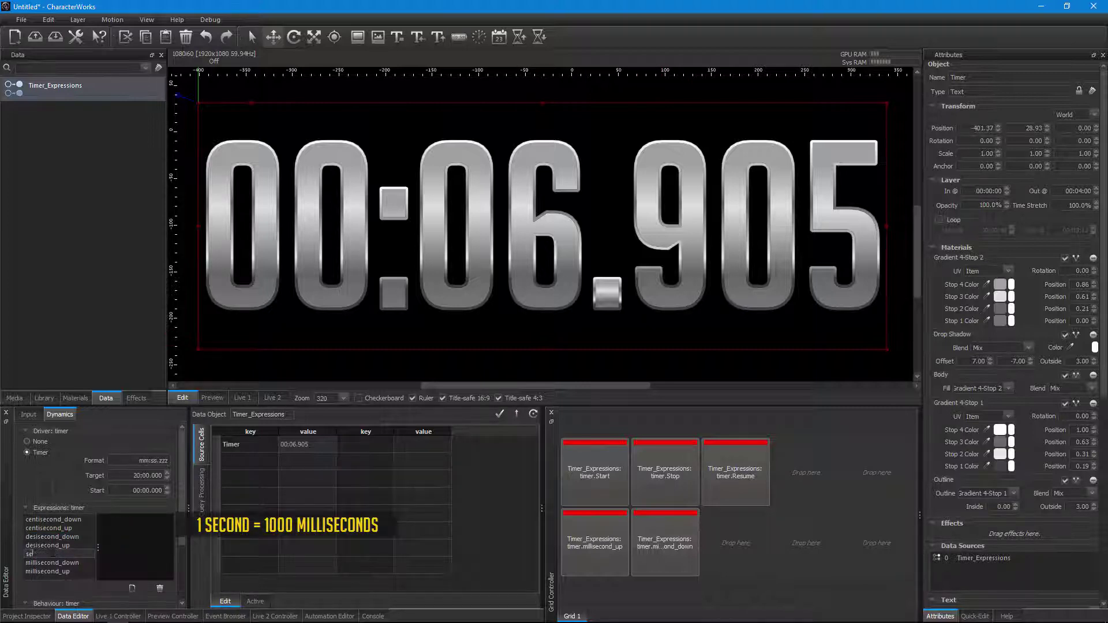
{"action": "left_click", "coordinate": [128, 521]}
{"action": "type", "text": "x:=x+10"}
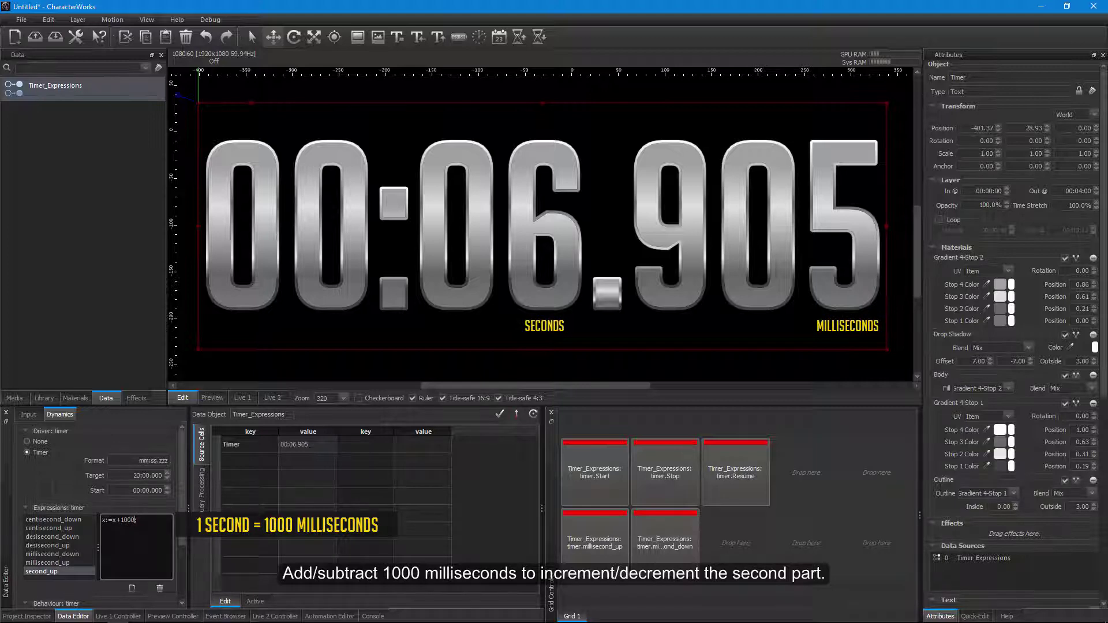
Add a second_down expression with formula x:=x-1000;.
{"action": "left_click", "coordinate": [132, 588]}
{"action": "type", "text": "se"}
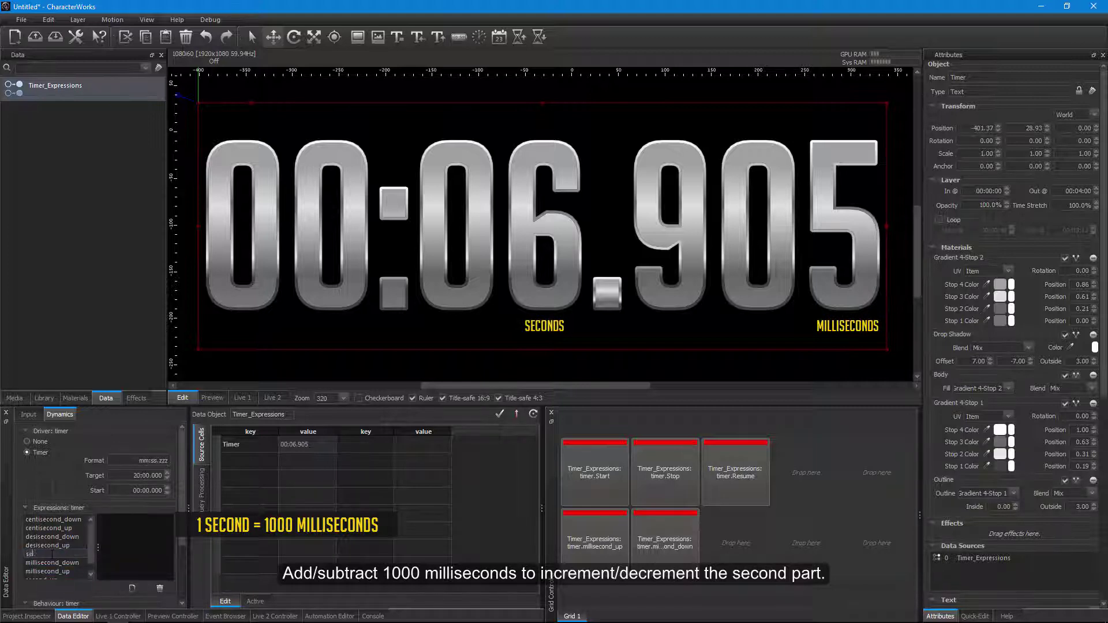
{"action": "type", "text": "cond_up"}
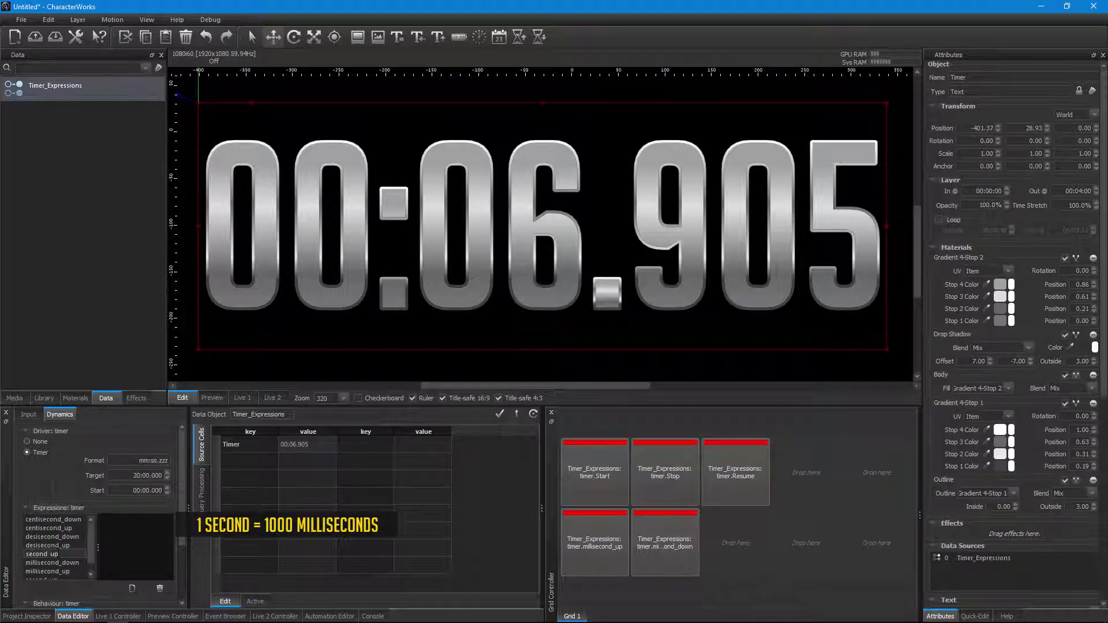
{"action": "key", "text": "shift+Left"}
{"action": "key", "text": "shift+Left"}
{"action": "type", "text": "down"}
{"action": "left_click", "coordinate": [136, 537]}
{"action": "type", "text": "x:=x+1000;"}
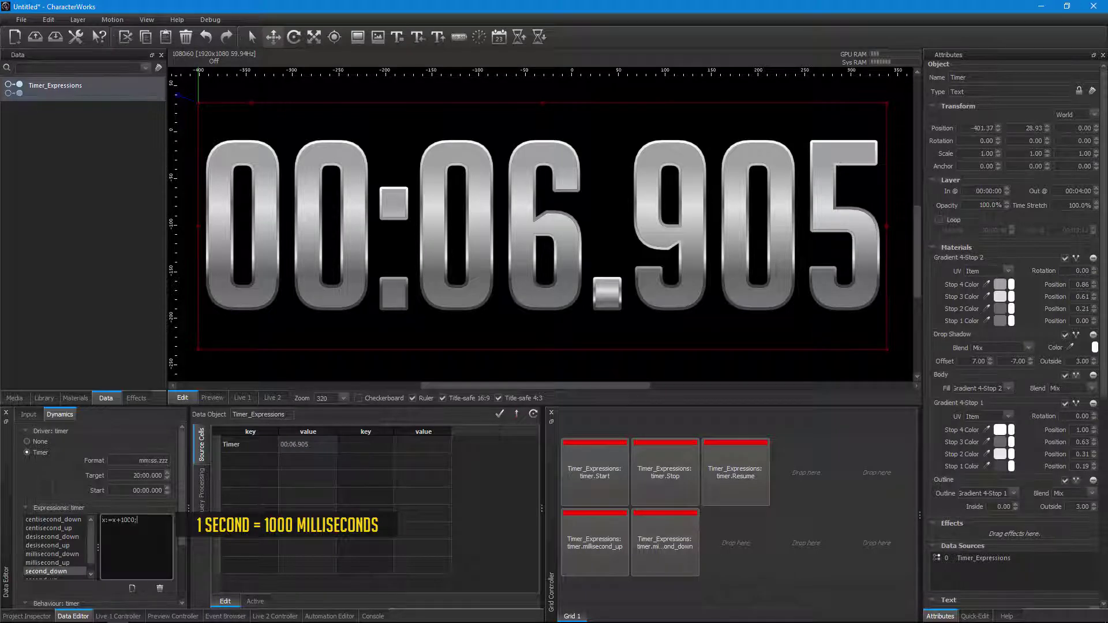
{"action": "left_click", "coordinate": [120, 521]}
{"action": "key", "text": "BackSpace"}
{"action": "type", "text": "-"}
{"action": "left_click", "coordinate": [70, 570]}
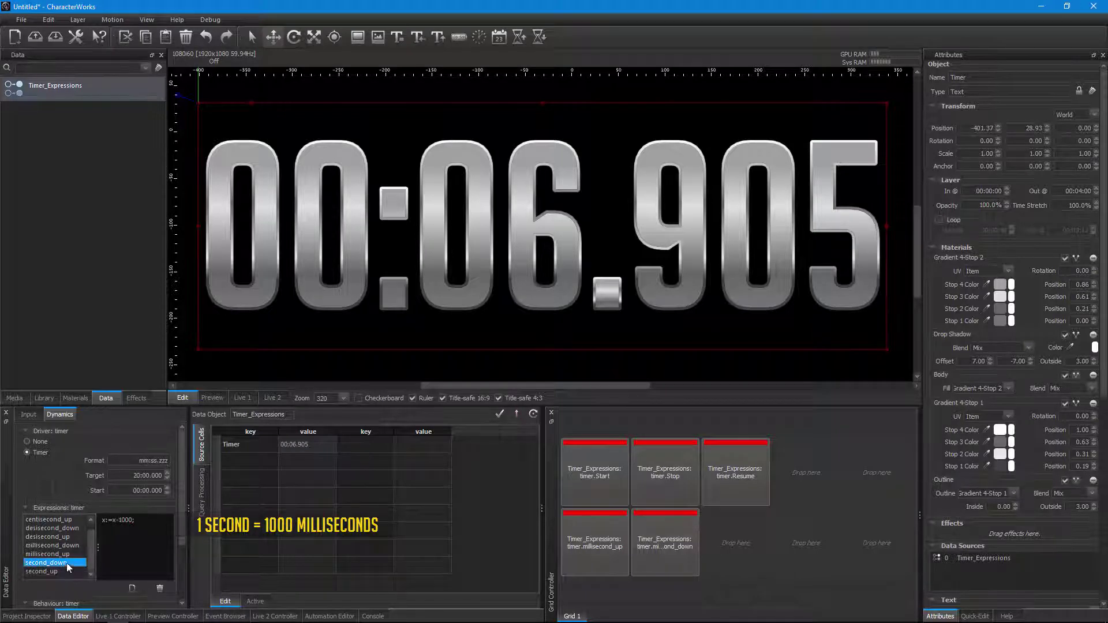
Add a minute_up expression with formula x:=x+60000;.
{"action": "left_click", "coordinate": [132, 588]}
{"action": "type", "text": "ml"}
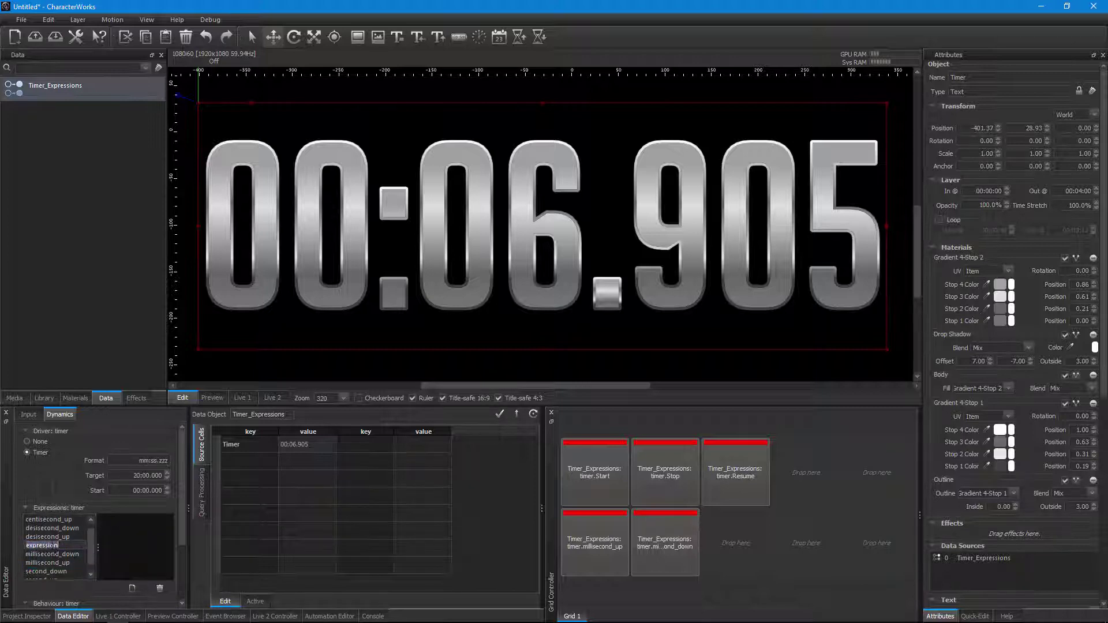
{"action": "type", "text": "nute"}
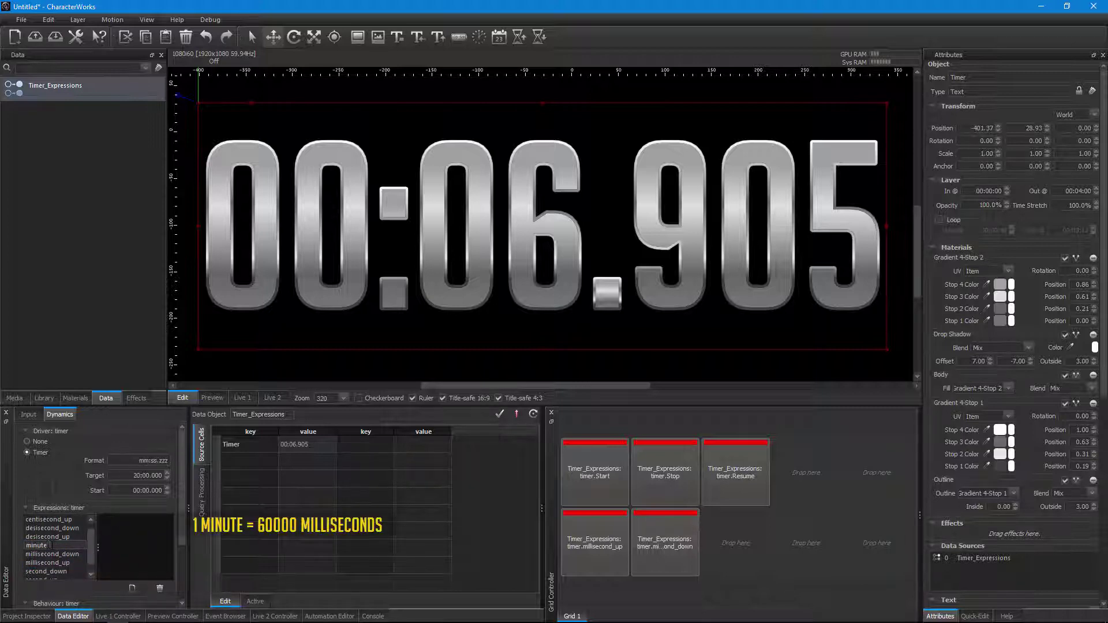
{"action": "type", "text": "_up"}
{"action": "left_click", "coordinate": [136, 546]}
{"action": "type", "text": "x:=x+1000;"}
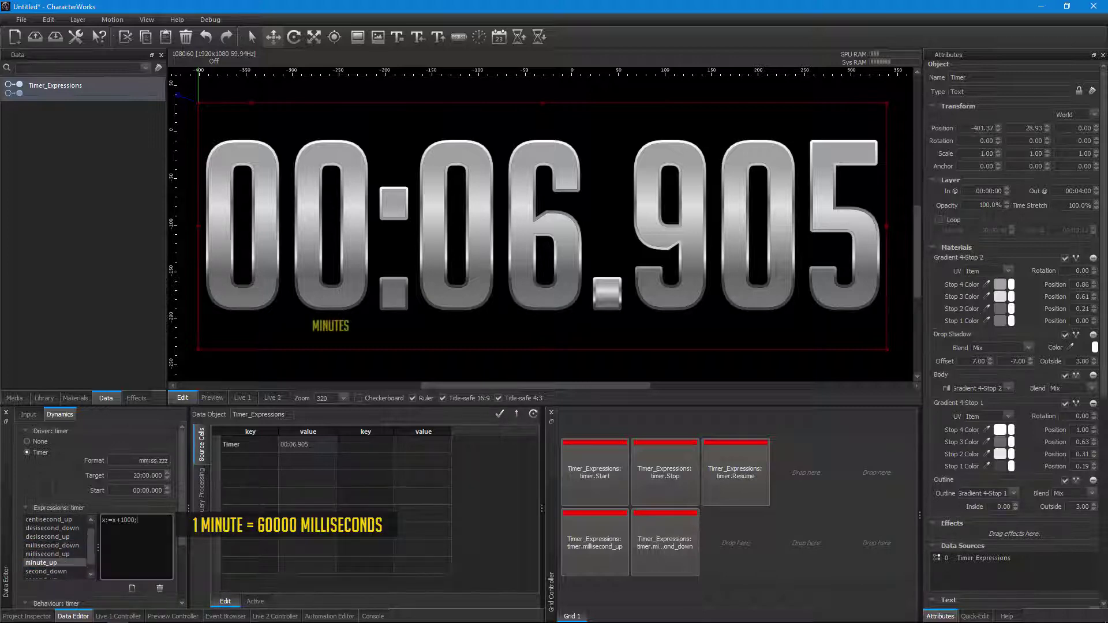
{"action": "type", "text": "6*"}
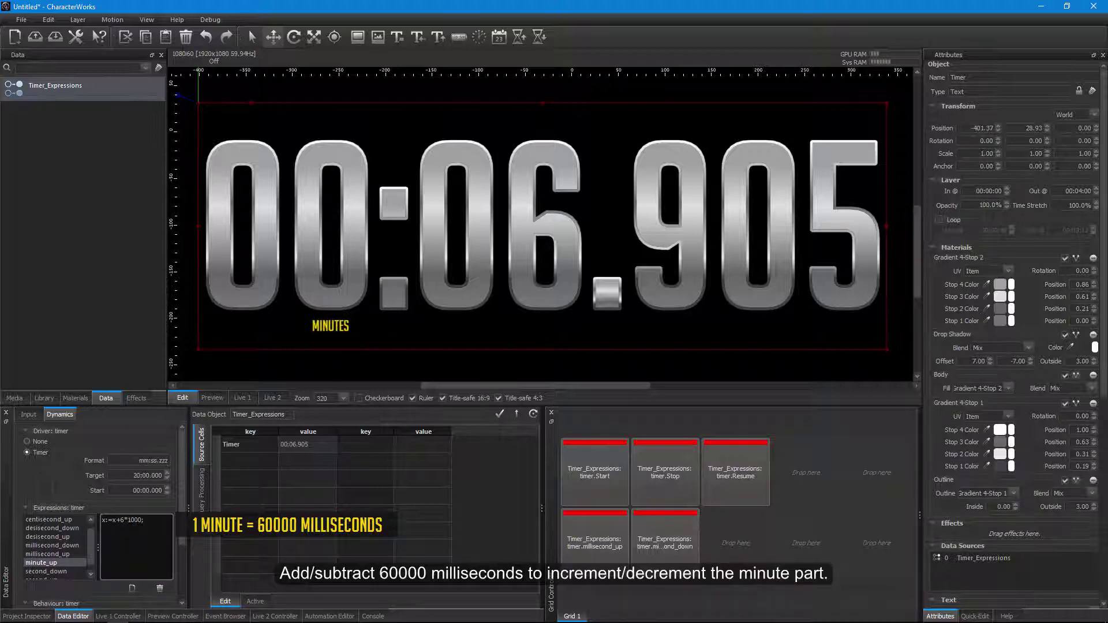
{"action": "key", "text": "BackSpace"}
{"action": "type", "text": "0"}
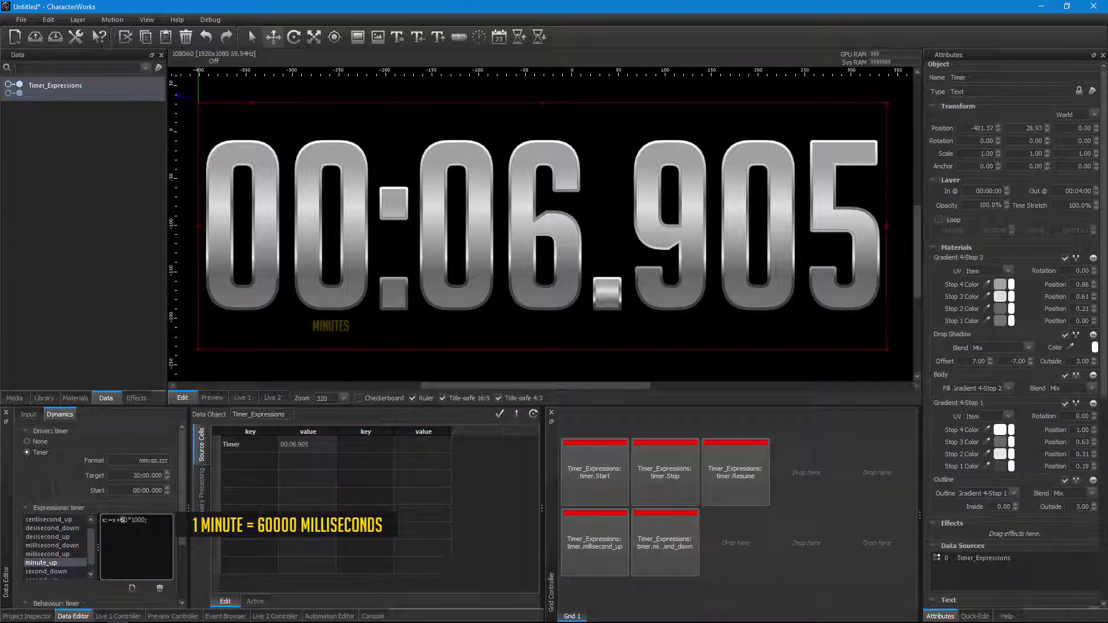
{"action": "left_click_drag", "start_coordinate": [120, 520], "coordinate": [145, 520]}
{"action": "type", "text": "6000"}
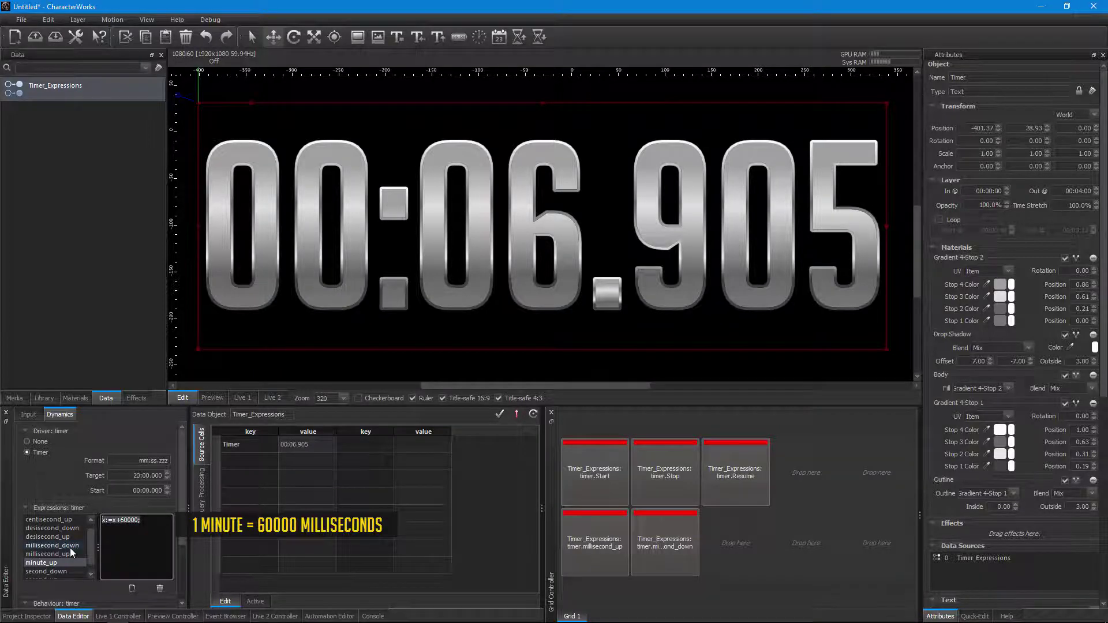
Add a minute_down expression, turning the pasted formula into x:=x-60000;.
{"action": "left_click", "coordinate": [132, 588]}
{"action": "type", "text": "mi"}
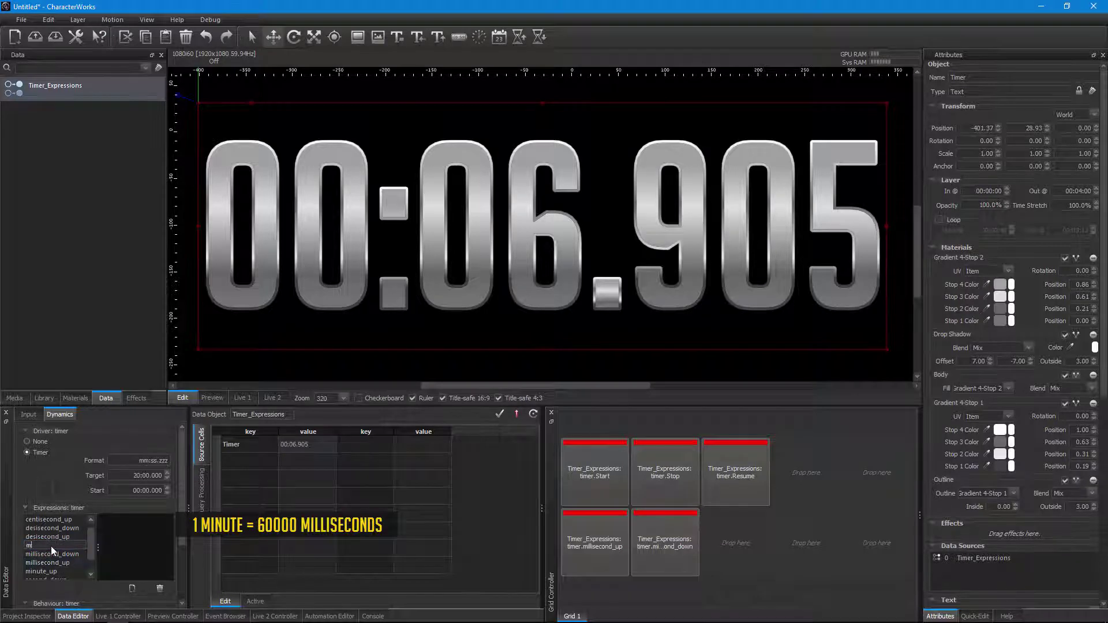
{"action": "type", "text": "nute_down"}
{"action": "left_click", "coordinate": [137, 542]}
{"action": "type", "text": "x:=x+60000;"}
{"action": "left_click", "coordinate": [118, 520]}
{"action": "key", "text": "BackSpace"}
Dock the button grid across the lower area and move the millisecond up/down buttons right.
{"action": "type", "text": "-"}
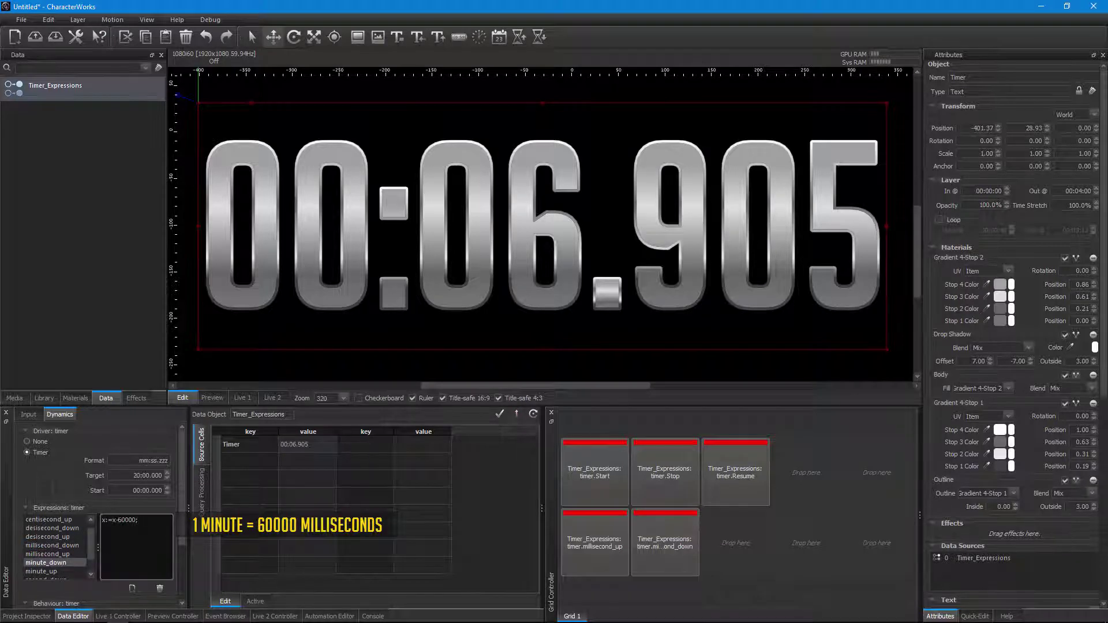
{"action": "left_click_drag", "start_coordinate": [549, 420], "coordinate": [372, 430]}
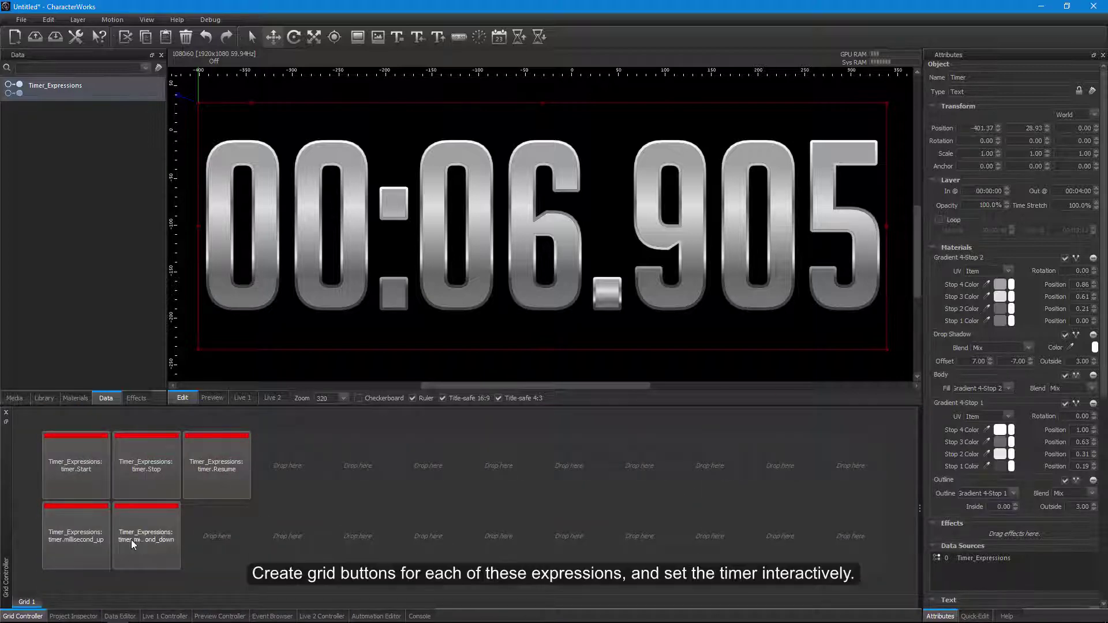
{"action": "left_click_drag", "start_coordinate": [88, 539], "coordinate": [719, 535]}
{"action": "left_click_drag", "start_coordinate": [145, 538], "coordinate": [797, 545]}
Add timer.minute_up and timer.minute_down buttons to empty grid cells.
{"action": "right_click", "coordinate": [71, 536]}
{"action": "mouse_move", "coordinate": [123, 390]}
{"action": "mouse_move", "coordinate": [227, 396]}
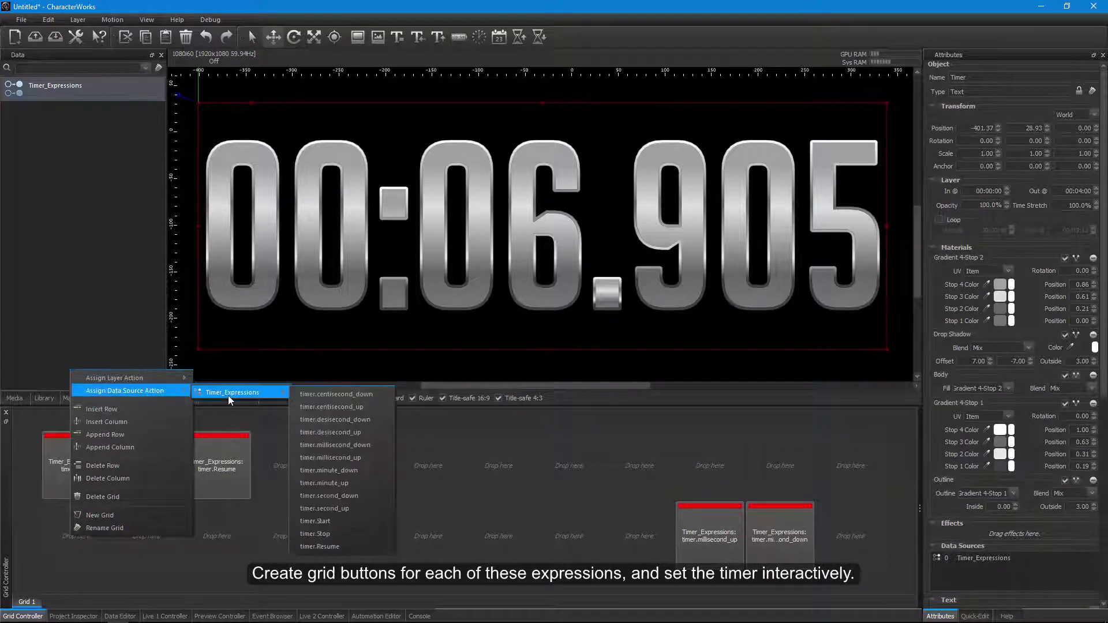
{"action": "left_click", "coordinate": [335, 483]}
{"action": "right_click", "coordinate": [136, 538]}
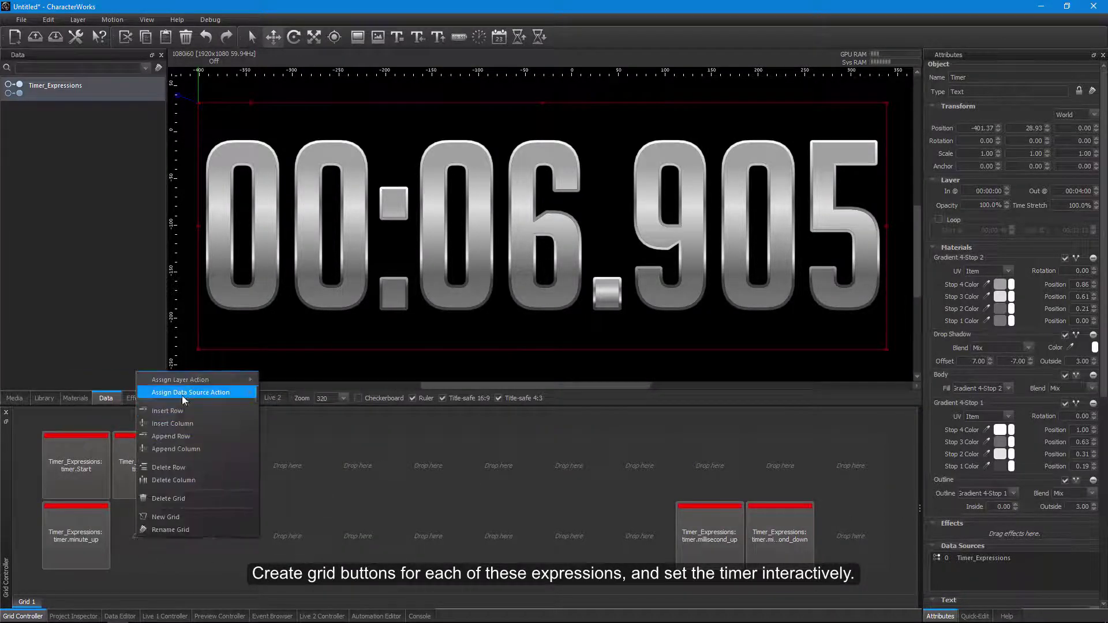
{"action": "mouse_move", "coordinate": [182, 396]}
{"action": "mouse_move", "coordinate": [323, 393]}
{"action": "left_click", "coordinate": [404, 476]}
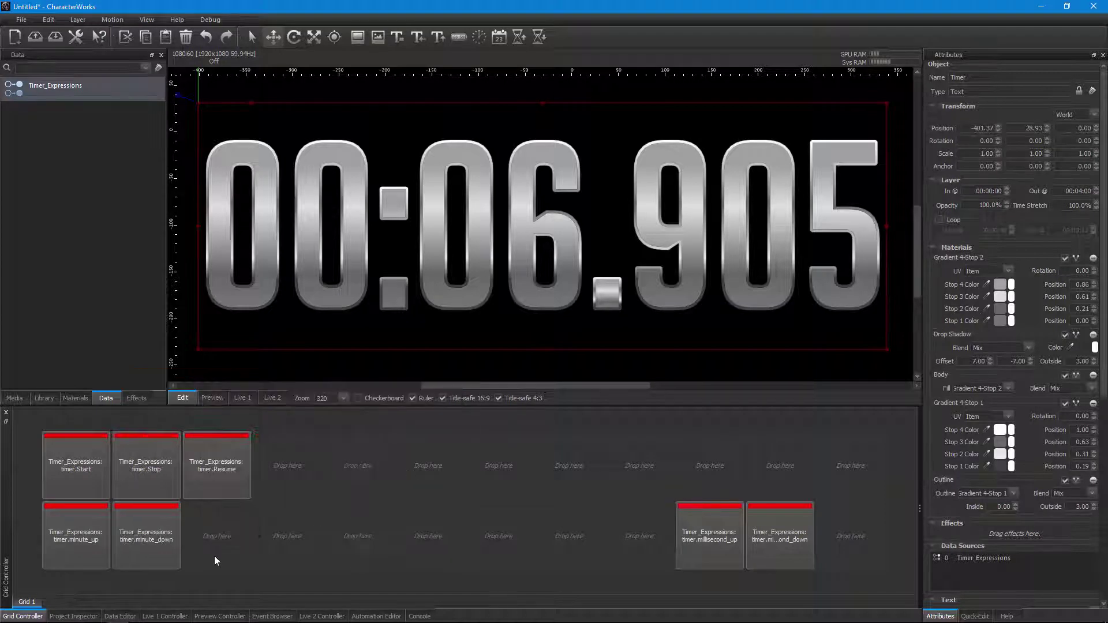
Add timer.second_up and timer.second_down buttons to the next grid cells.
{"action": "right_click", "coordinate": [212, 545]}
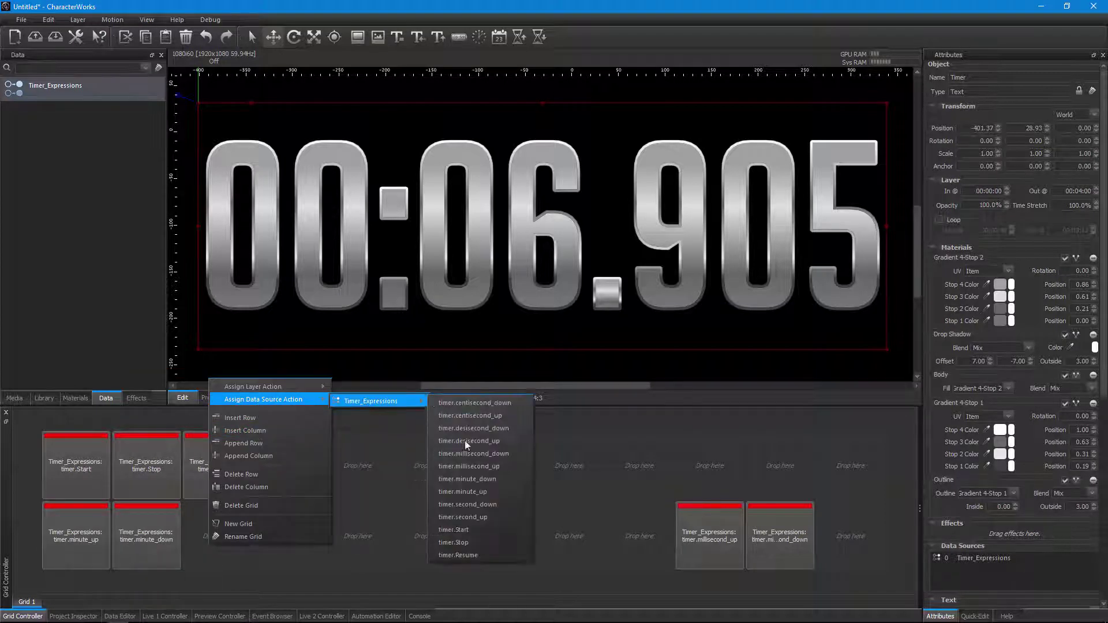
{"action": "left_click", "coordinate": [448, 517]}
{"action": "right_click", "coordinate": [291, 543]}
{"action": "mouse_move", "coordinate": [334, 401]}
{"action": "mouse_move", "coordinate": [439, 404]}
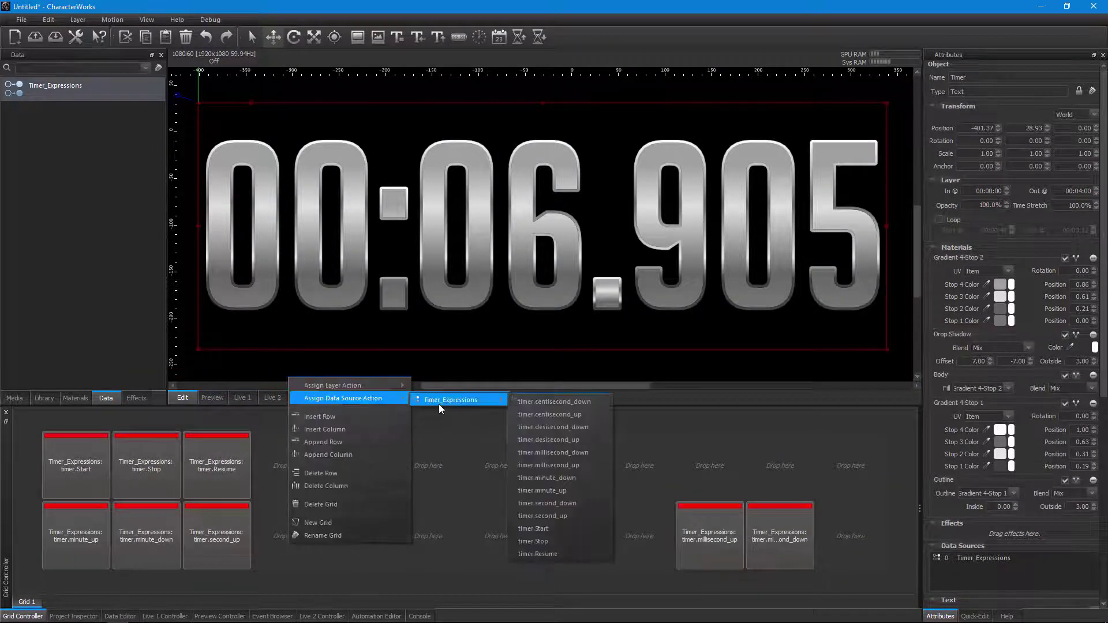
{"action": "left_click", "coordinate": [549, 504]}
Add timer.desisecond_up and timer.desisecond_down buttons to the grid.
{"action": "right_click", "coordinate": [362, 539]}
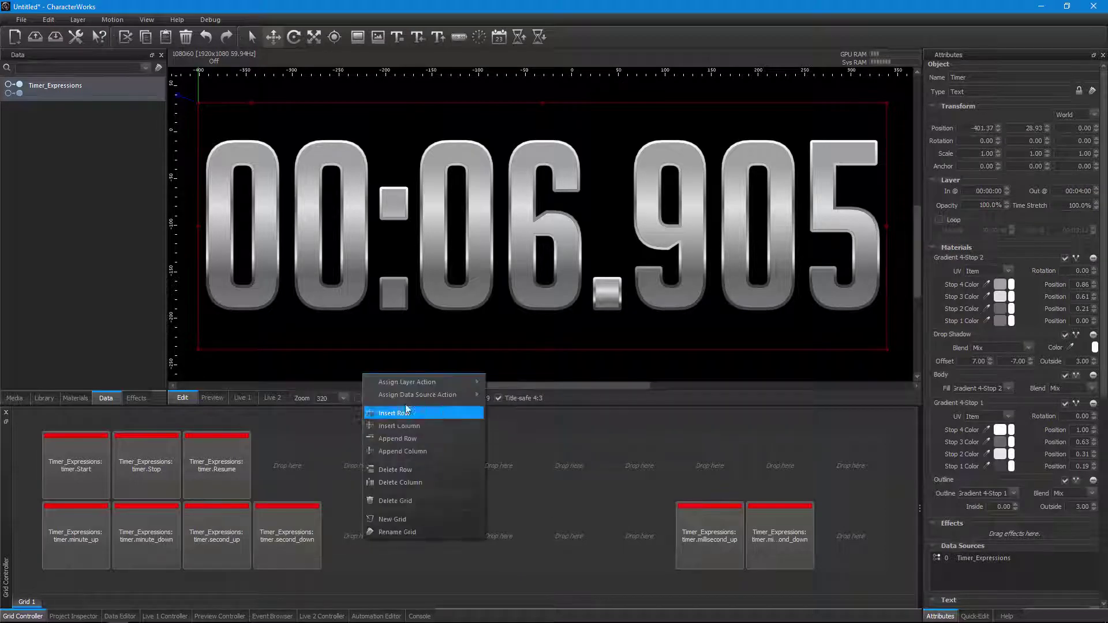
{"action": "mouse_move", "coordinate": [407, 396]}
{"action": "mouse_move", "coordinate": [512, 397]}
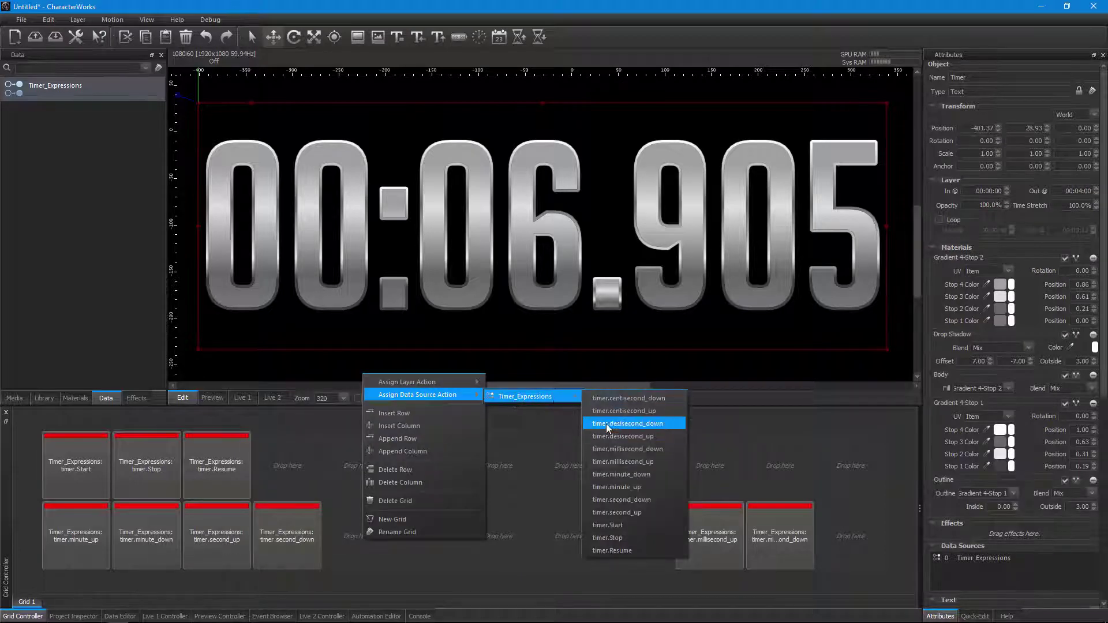
{"action": "left_click", "coordinate": [624, 436]}
{"action": "right_click", "coordinate": [433, 541]}
{"action": "mouse_move", "coordinate": [549, 397]}
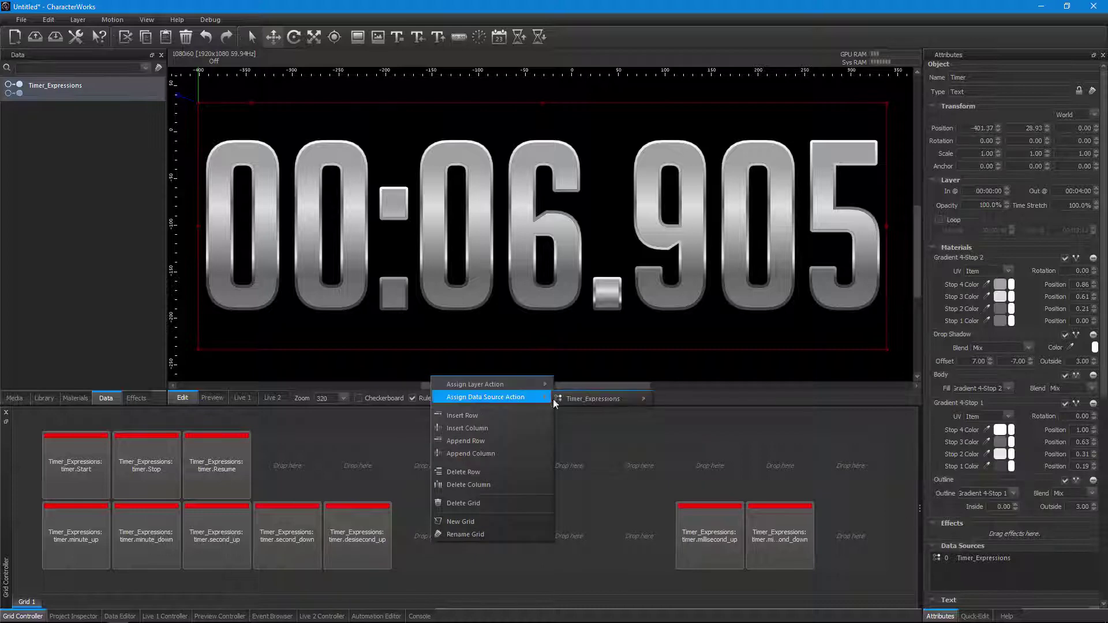
{"action": "mouse_move", "coordinate": [612, 399]}
{"action": "left_click", "coordinate": [693, 427]}
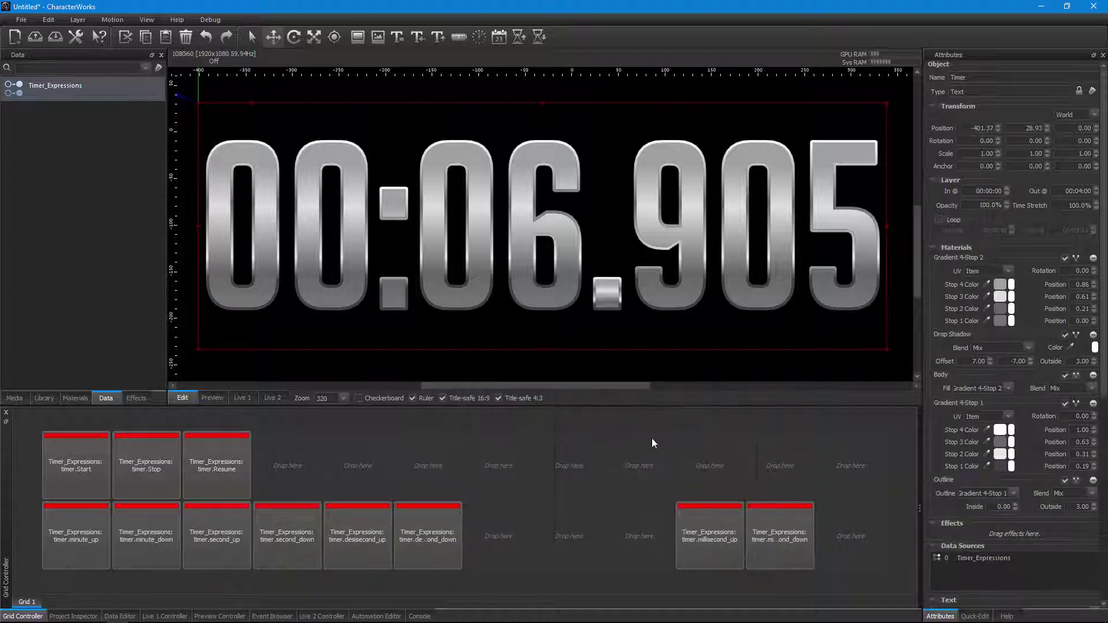
Add timer.centisecond_up and timer.centisecond_down buttons beside the millisecond buttons.
{"action": "right_click", "coordinate": [507, 535]}
{"action": "mouse_move", "coordinate": [546, 390]}
{"action": "mouse_move", "coordinate": [646, 392]}
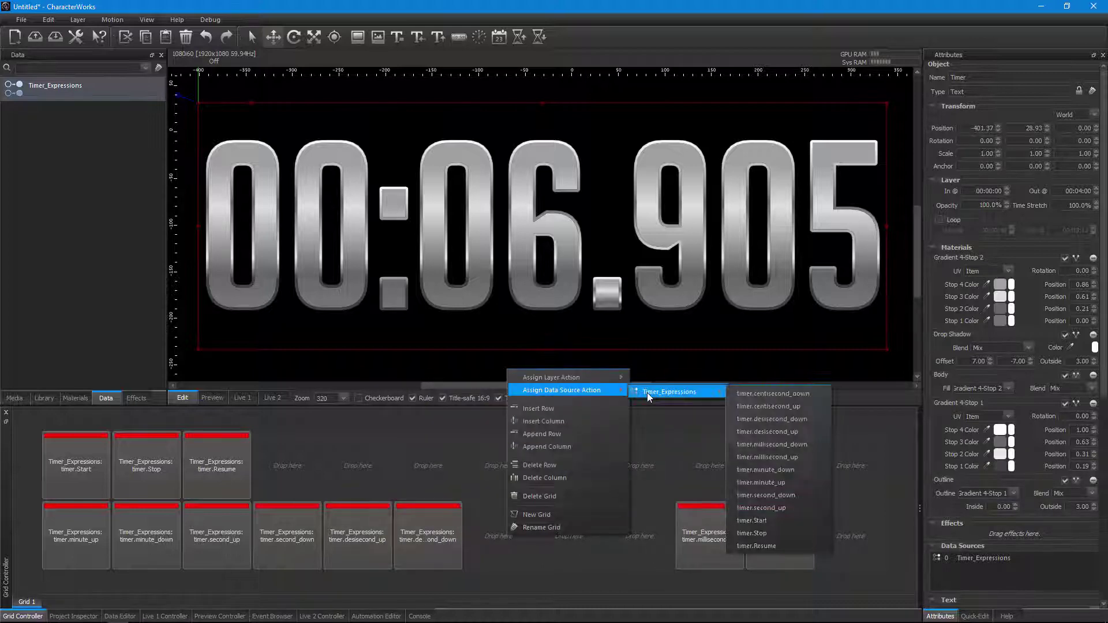
{"action": "left_click", "coordinate": [757, 408]}
{"action": "right_click", "coordinate": [569, 535]}
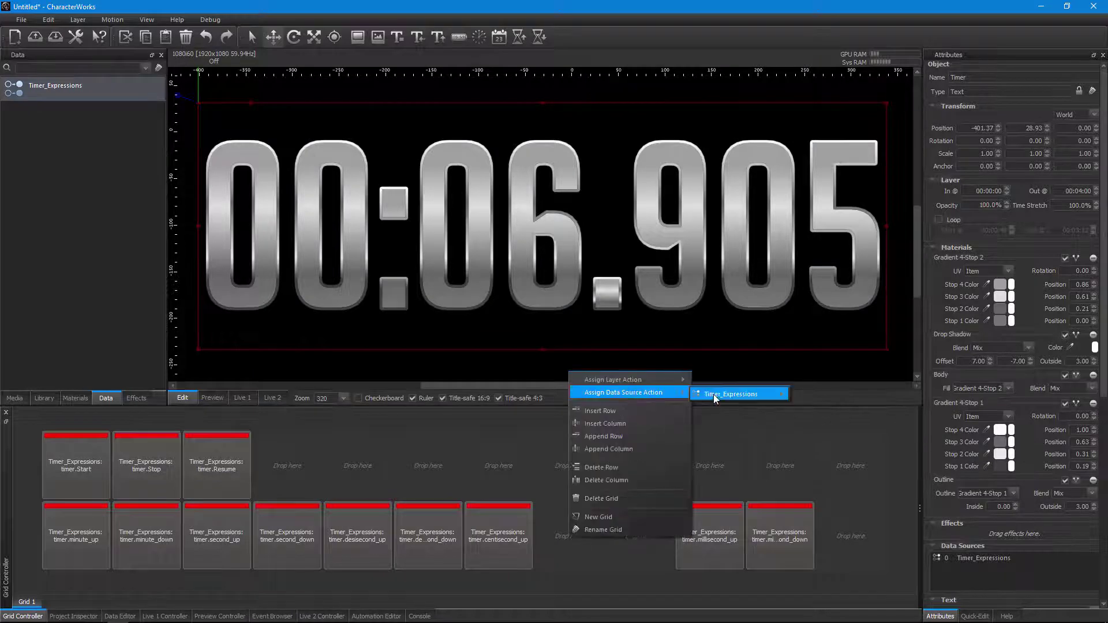
{"action": "mouse_move", "coordinate": [714, 393]}
{"action": "left_click", "coordinate": [801, 397]}
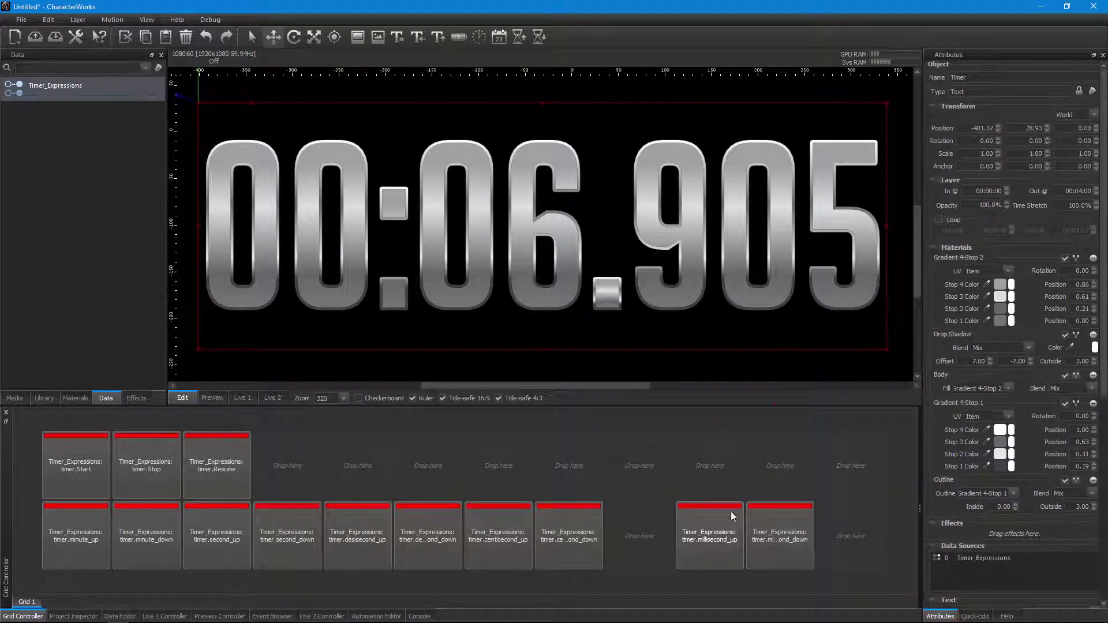
Test the step buttons: add two milliseconds, add three centiseconds, remove two centiseconds.
{"action": "left_click", "coordinate": [706, 542]}
{"action": "left_click", "coordinate": [707, 542]}
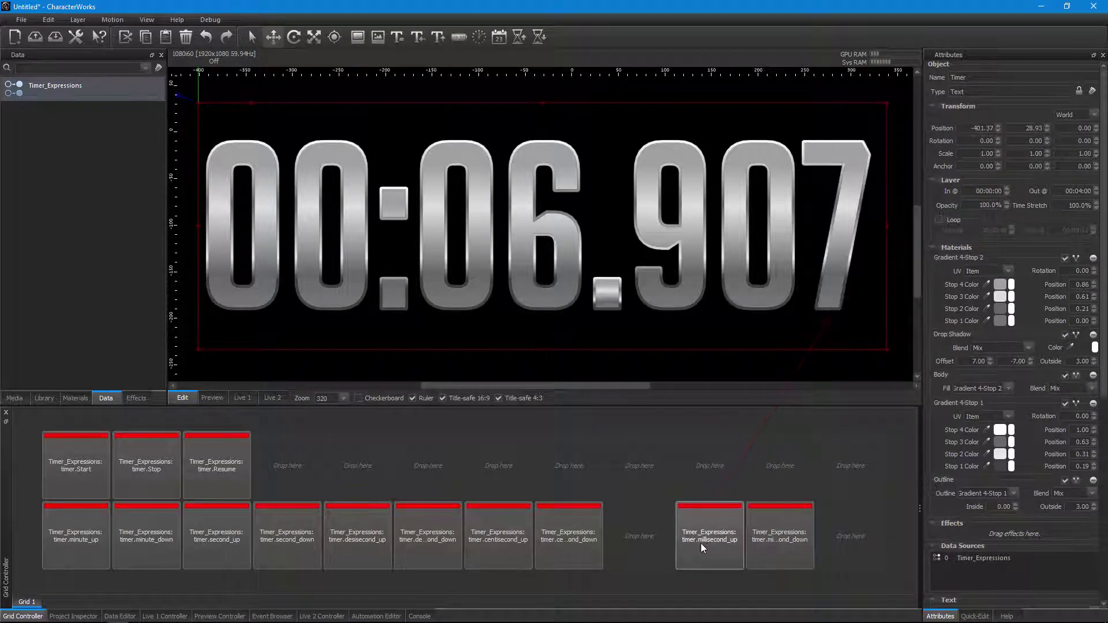
{"action": "left_click", "coordinate": [495, 539]}
{"action": "left_click", "coordinate": [494, 539]}
{"action": "left_click", "coordinate": [495, 538]}
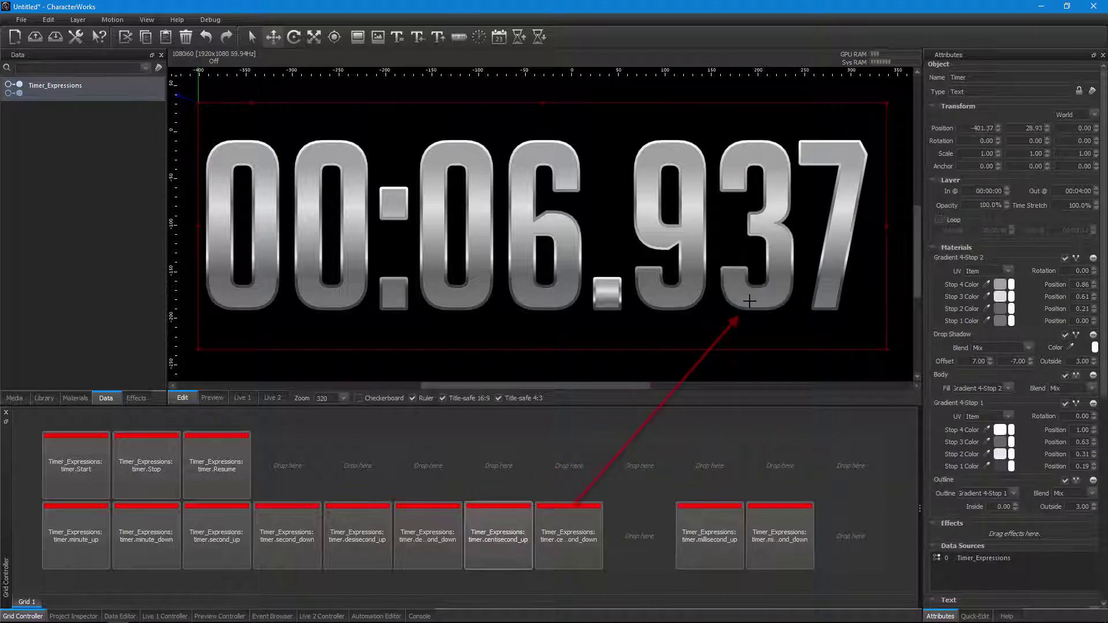
{"action": "left_click", "coordinate": [574, 537]}
{"action": "left_click", "coordinate": [573, 538]}
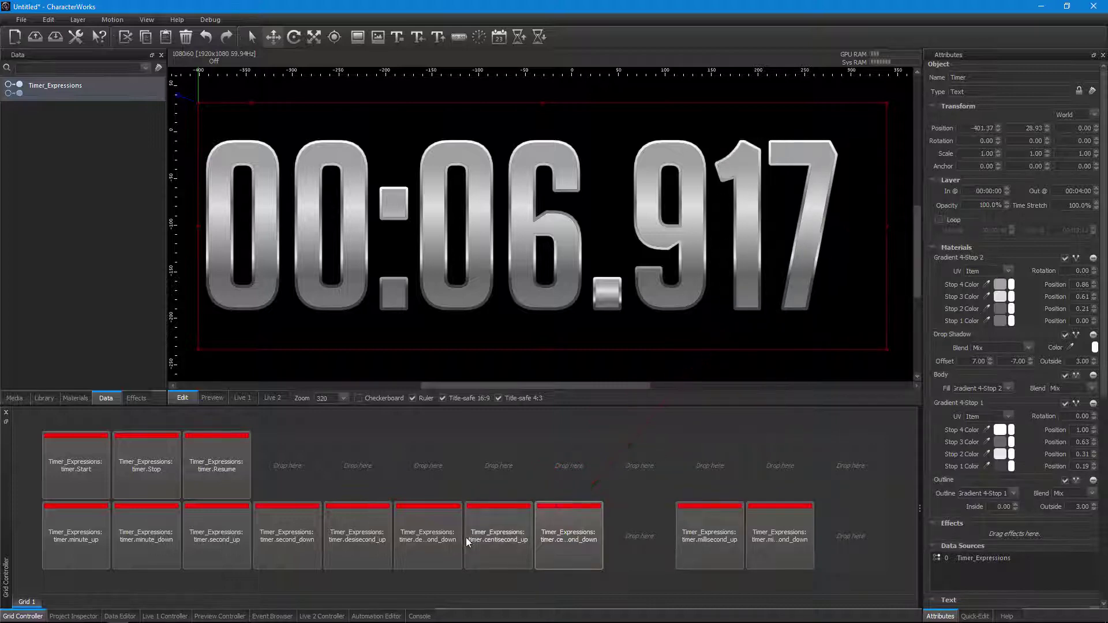
Step the timer by tenths of a second, down three times and up four.
{"action": "left_click", "coordinate": [365, 541]}
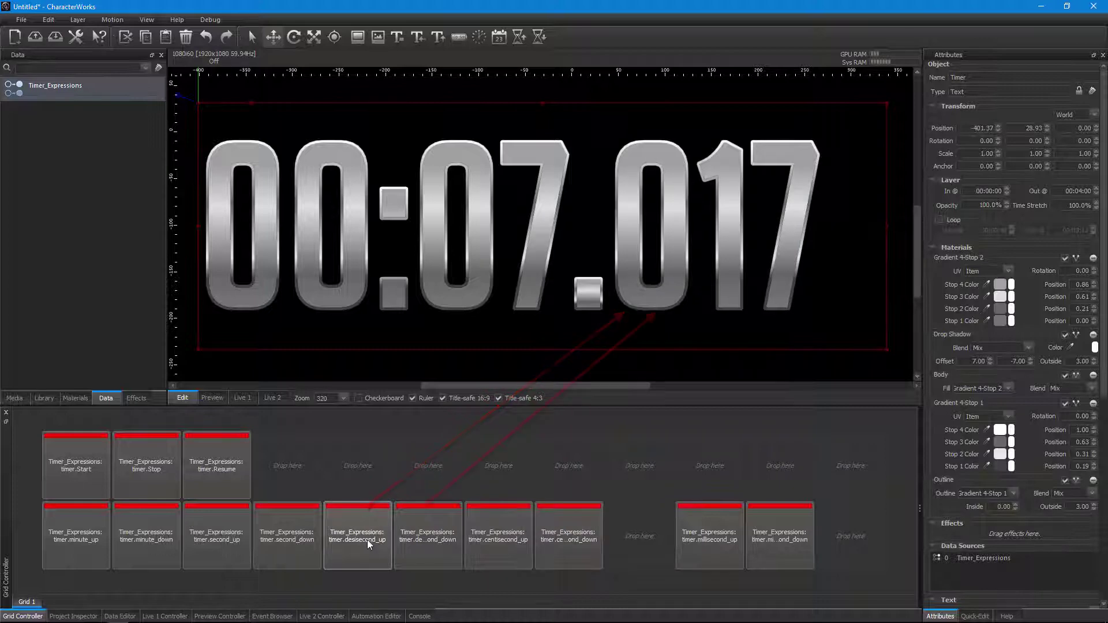
{"action": "left_click", "coordinate": [411, 539]}
{"action": "left_click", "coordinate": [411, 539]}
{"action": "left_click", "coordinate": [439, 538]}
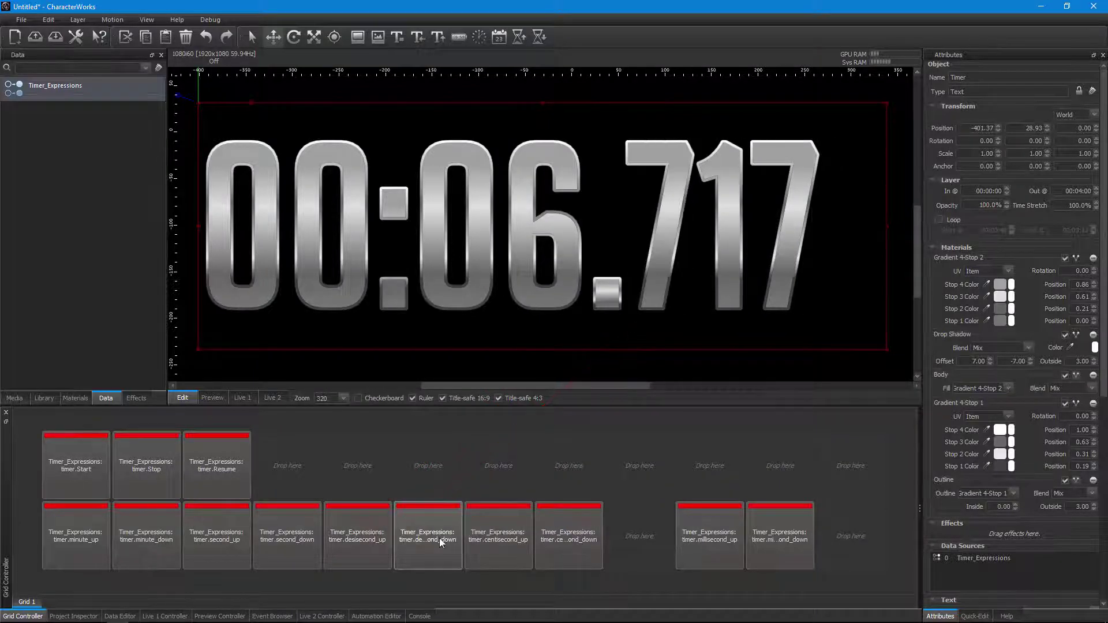
{"action": "left_click", "coordinate": [372, 543]}
{"action": "left_click", "coordinate": [372, 542]}
{"action": "left_click", "coordinate": [372, 543]}
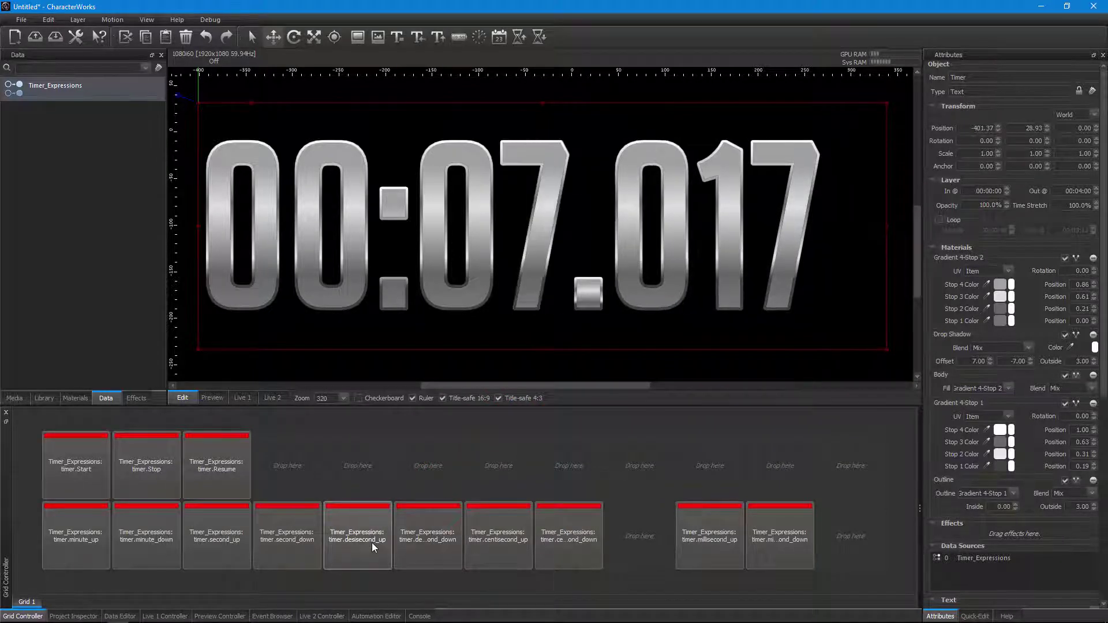
Add and remove two seconds, then add two minutes and remove one.
{"action": "left_click", "coordinate": [224, 540]}
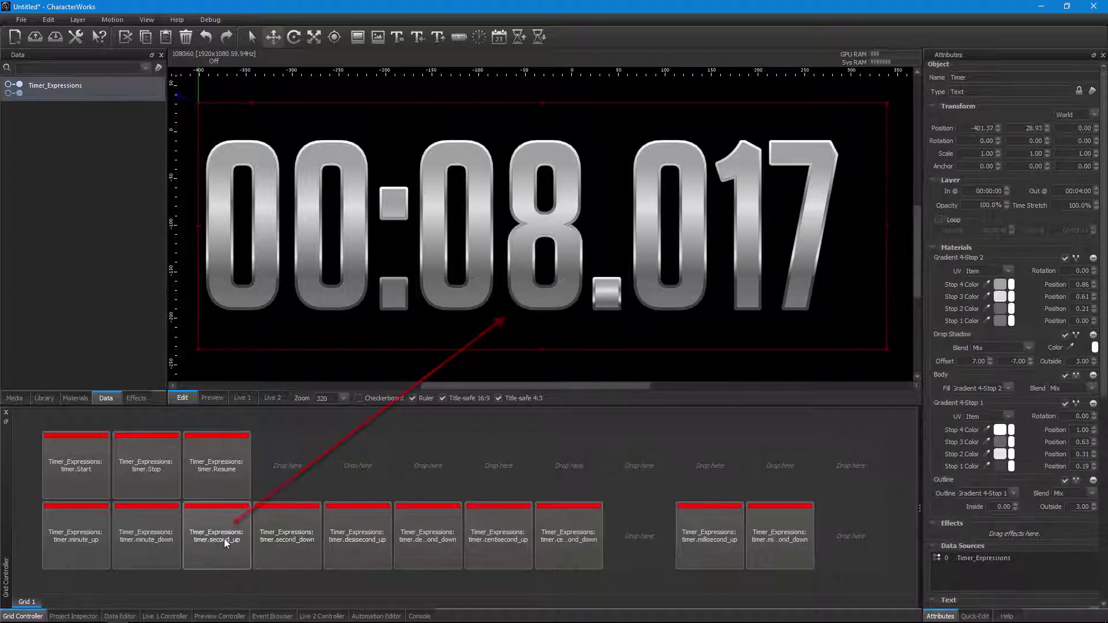
{"action": "left_click", "coordinate": [224, 539]}
{"action": "left_click", "coordinate": [305, 551]}
{"action": "left_click", "coordinate": [301, 549]}
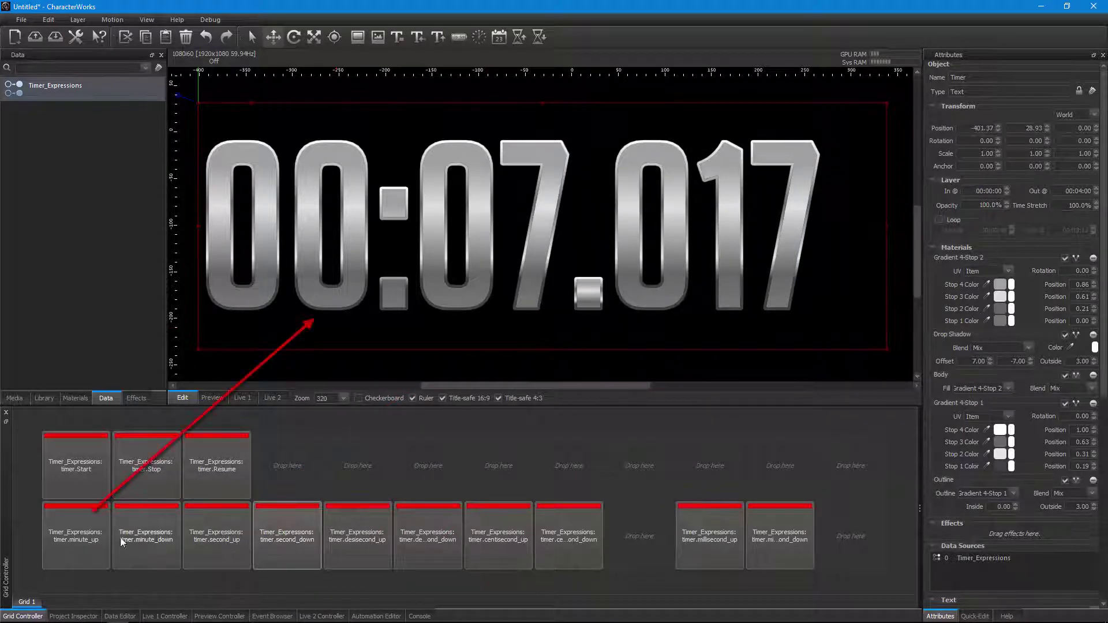
{"action": "left_click", "coordinate": [80, 542]}
{"action": "left_click", "coordinate": [84, 539]}
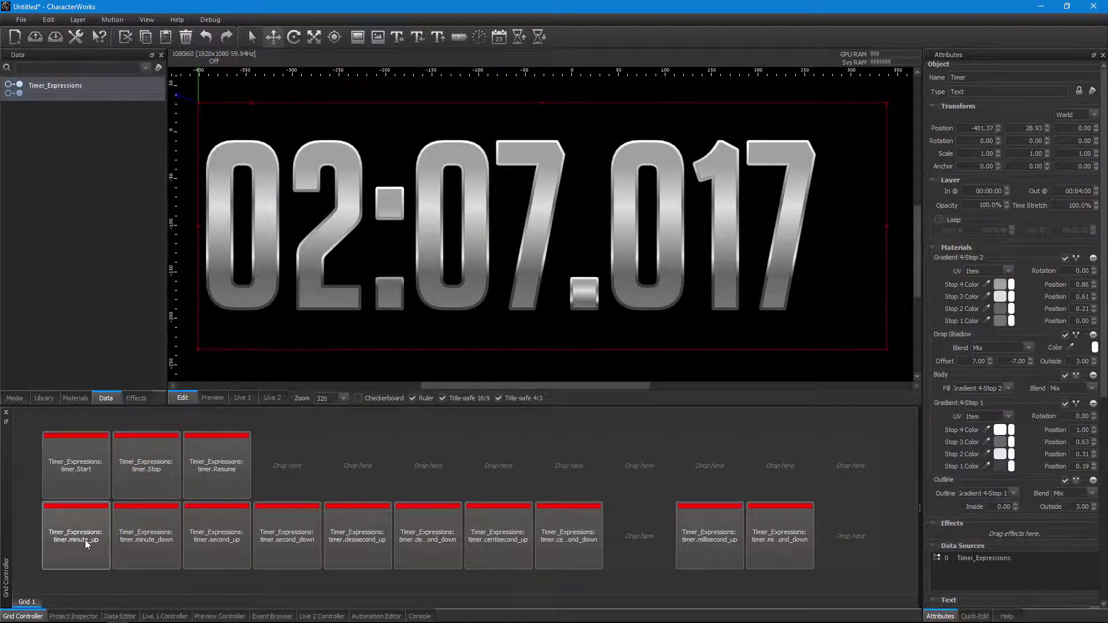
{"action": "left_click", "coordinate": [146, 542]}
Resume the timer and add six seconds while it runs.
{"action": "left_click", "coordinate": [219, 470]}
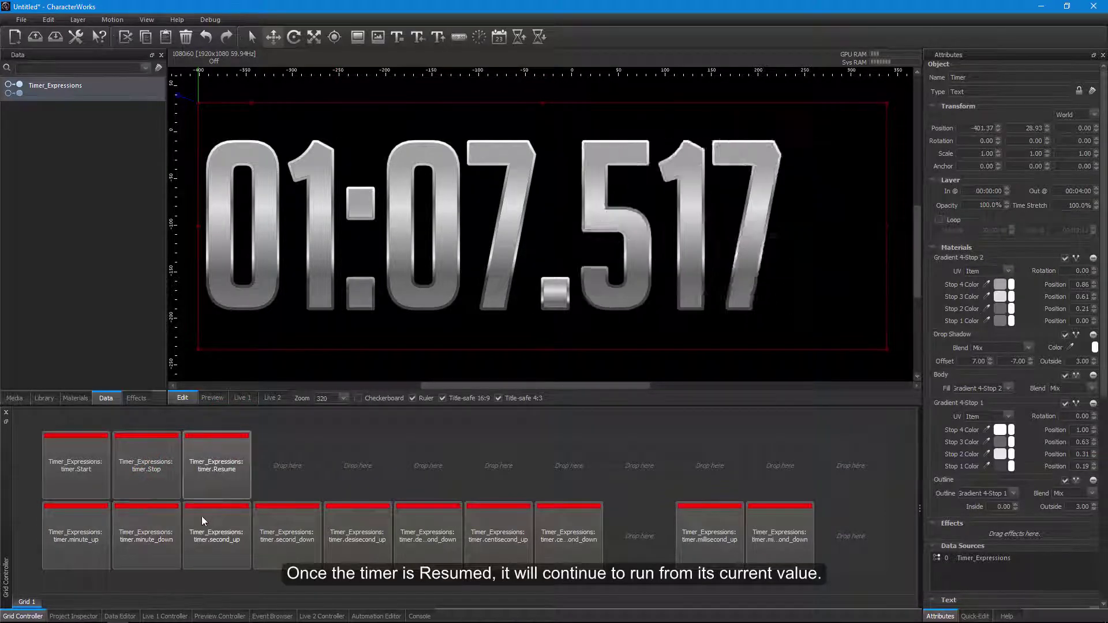
{"action": "left_click", "coordinate": [217, 546]}
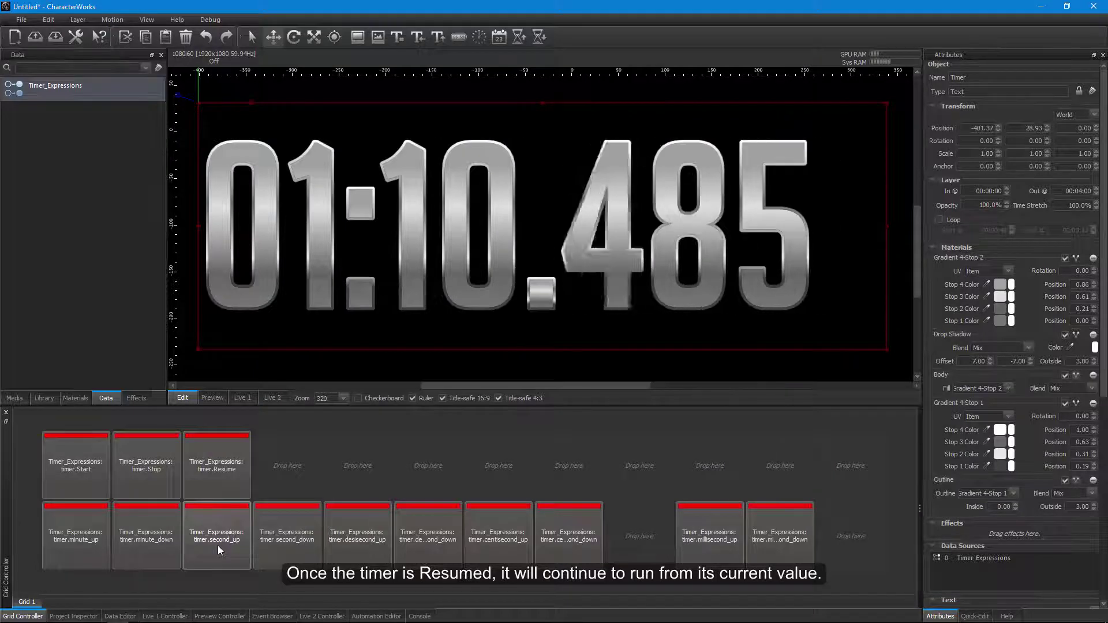
{"action": "left_click", "coordinate": [217, 545]}
{"action": "left_click", "coordinate": [217, 546]}
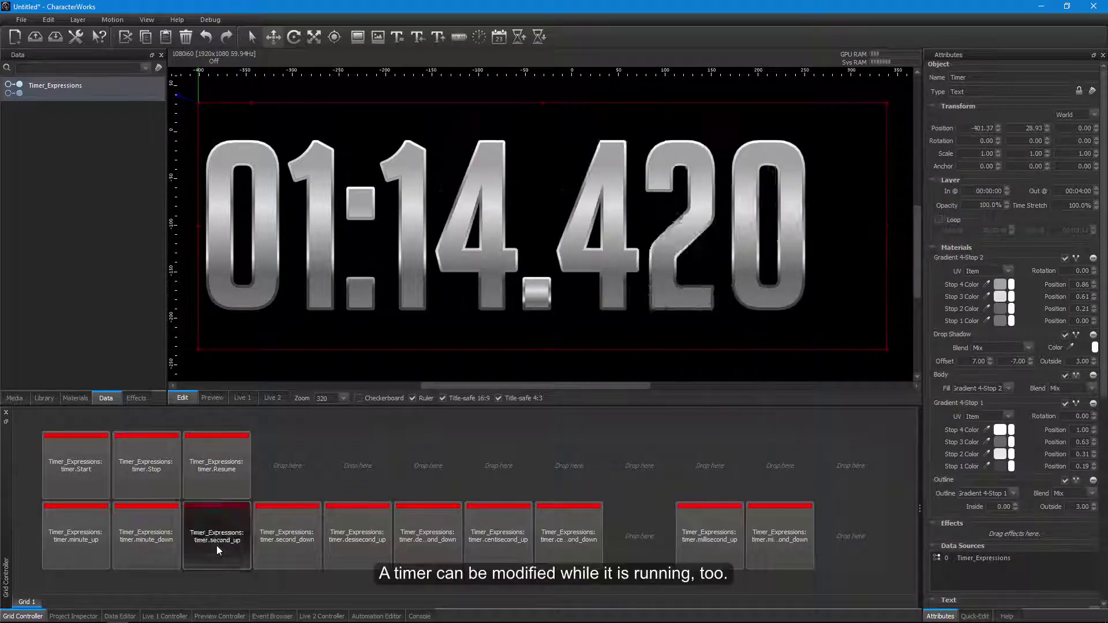
{"action": "left_click", "coordinate": [216, 546]}
{"action": "left_click", "coordinate": [216, 545]}
{"action": "left_click", "coordinate": [217, 545]}
{"action": "left_click", "coordinate": [217, 546]}
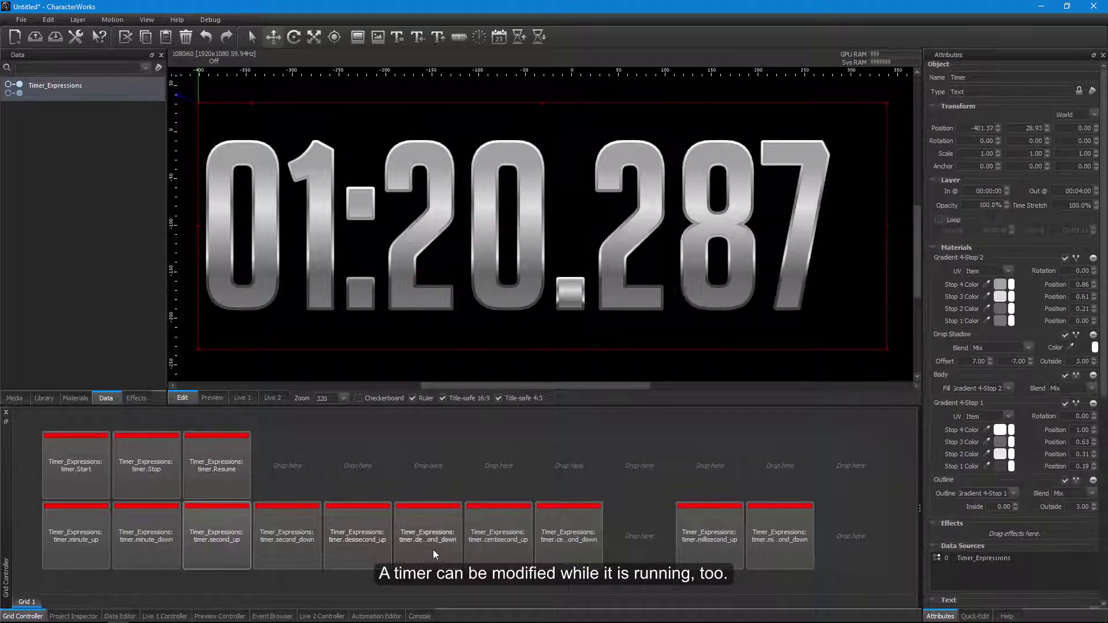
Add two minutes and remove one from the running timer, then stop it at 02:23.722.
{"action": "left_click", "coordinate": [91, 544]}
{"action": "left_click", "coordinate": [90, 545]}
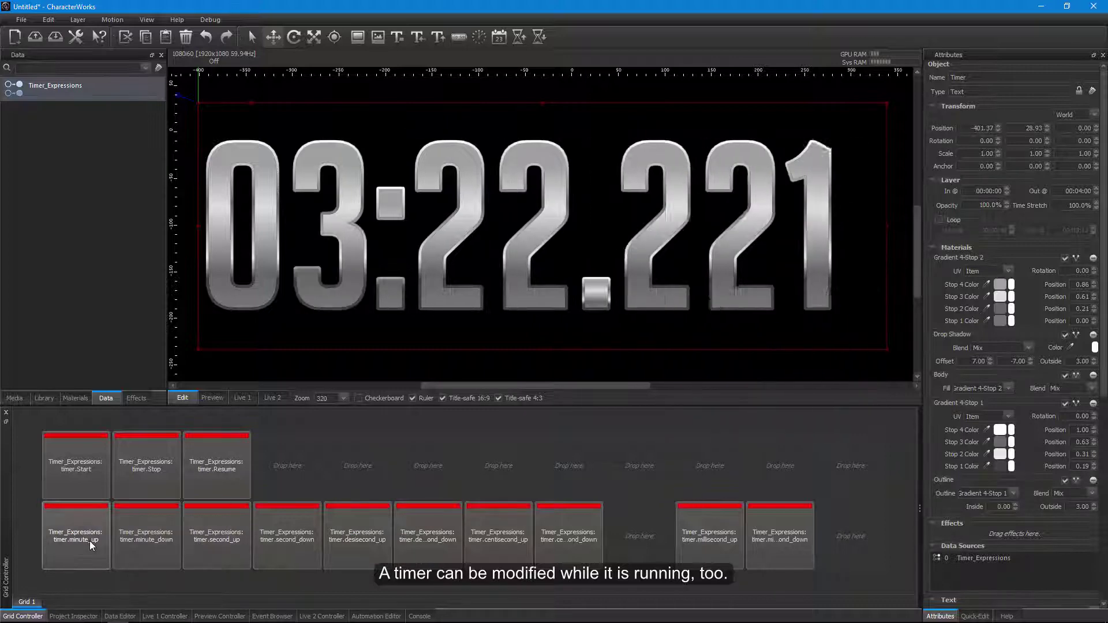
{"action": "left_click", "coordinate": [171, 520]}
{"action": "left_click", "coordinate": [154, 477]}
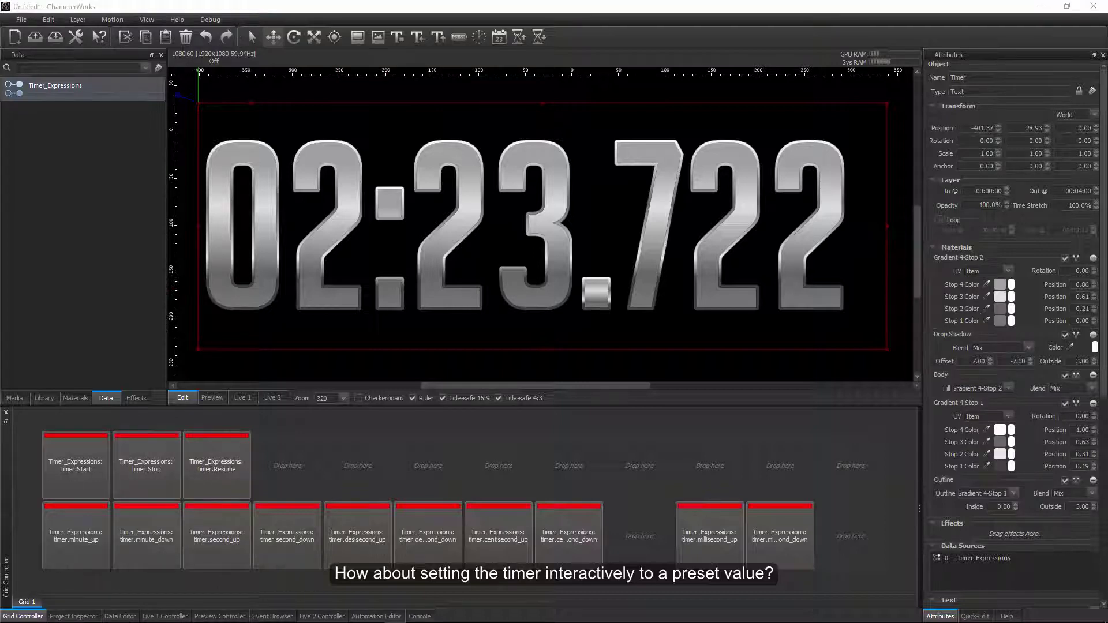
Add a new timer expression in the Data Editor and name it 5min.
{"action": "left_click", "coordinate": [122, 616]}
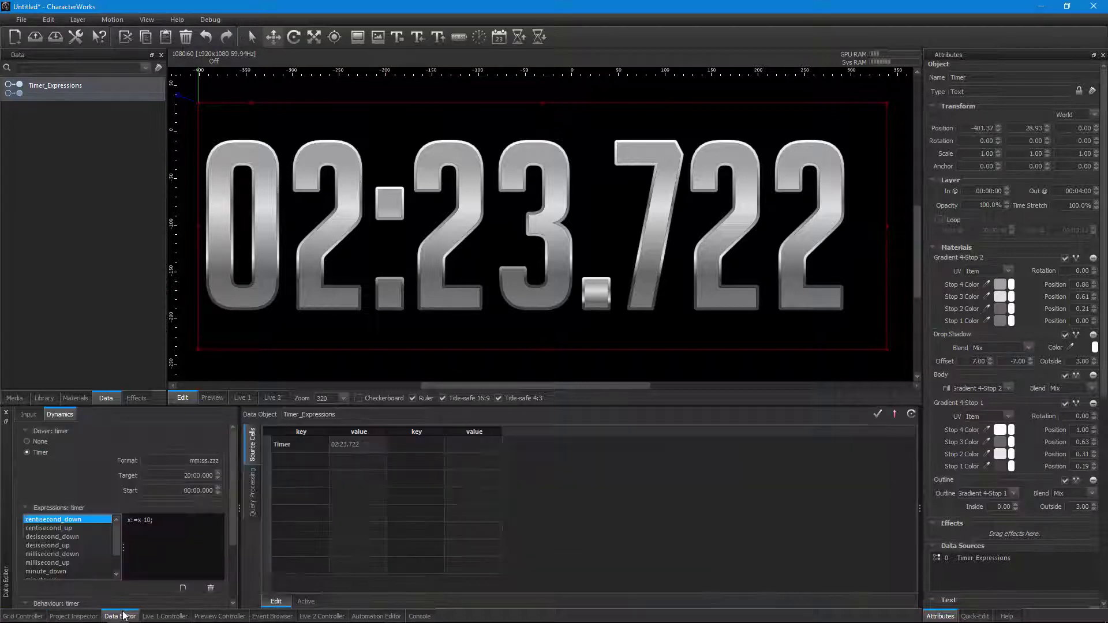
{"action": "left_click", "coordinate": [182, 588]}
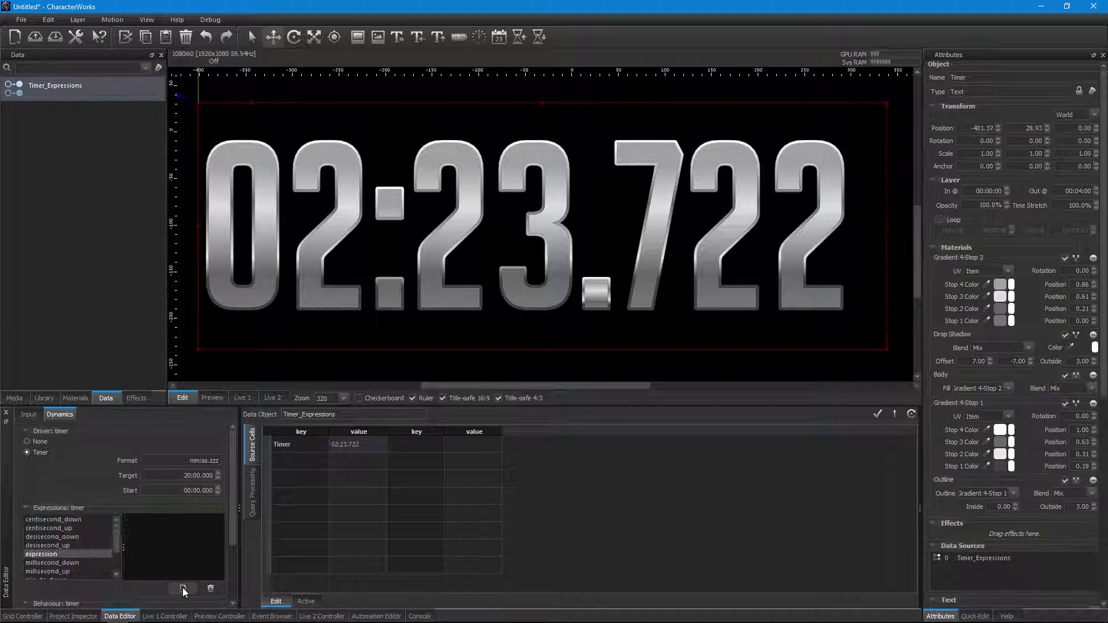
{"action": "double_click", "coordinate": [63, 555]}
{"action": "type", "text": "smi"}
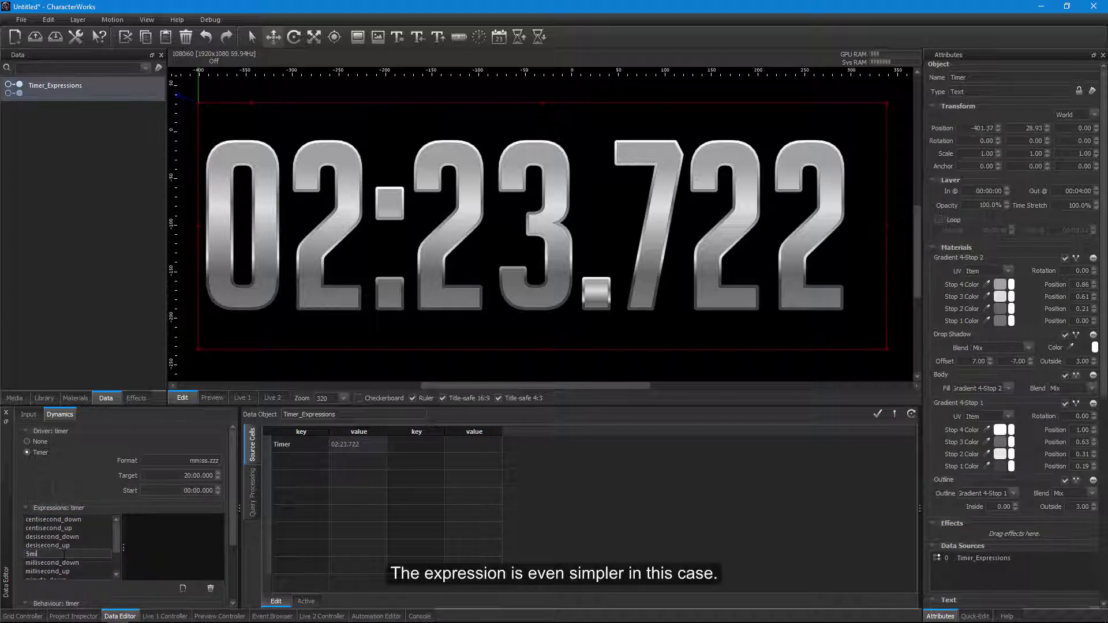
{"action": "type", "text": "n"}
{"action": "key", "text": "Return"}
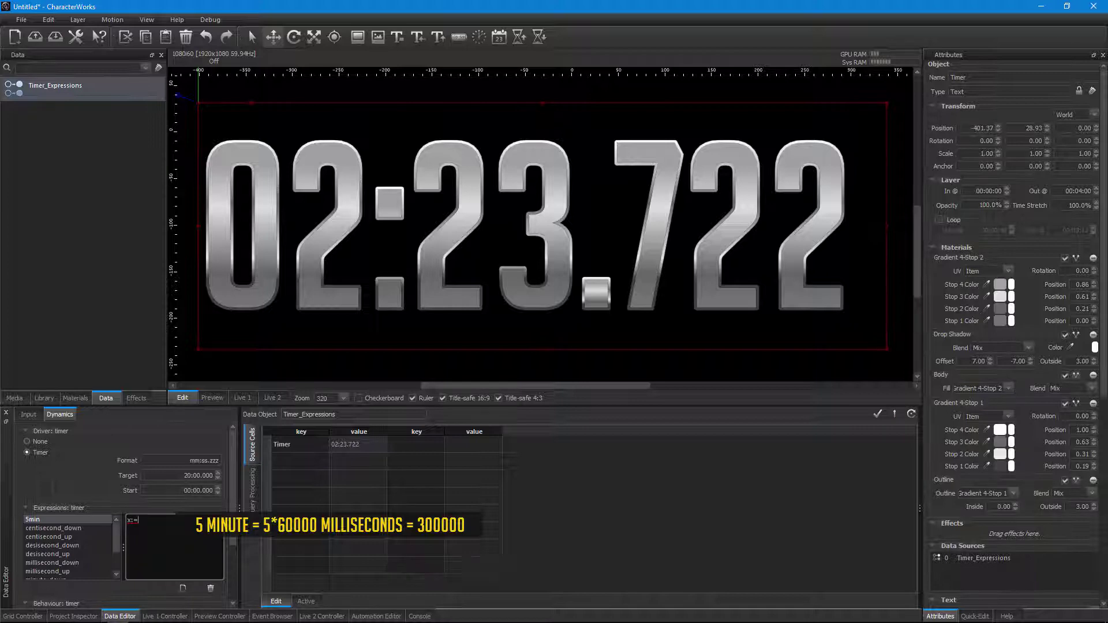
Enter the 5min formula as x:=5*60000.
{"action": "type", "text": "60000"}
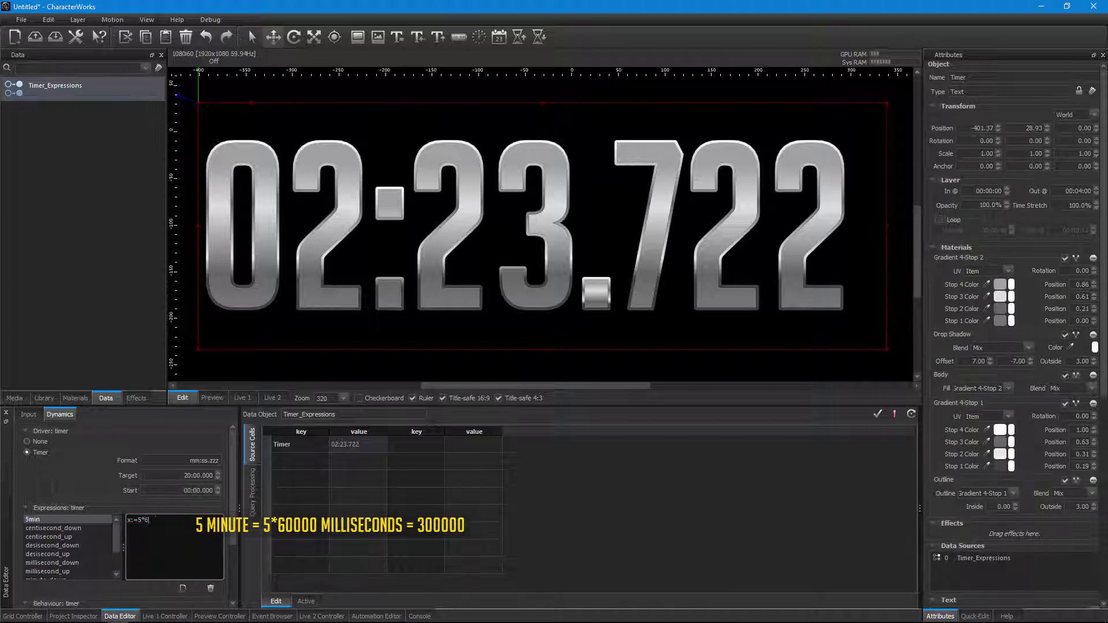
{"action": "key", "text": "shift+Left"}
{"action": "key", "text": "shift+Left"}
{"action": "key", "text": "shift+Left"}
{"action": "key", "text": "shift+Left"}
{"action": "key", "text": "shift+Left"}
{"action": "key", "text": "shift+Left"}
{"action": "key", "text": "shift+Left"}
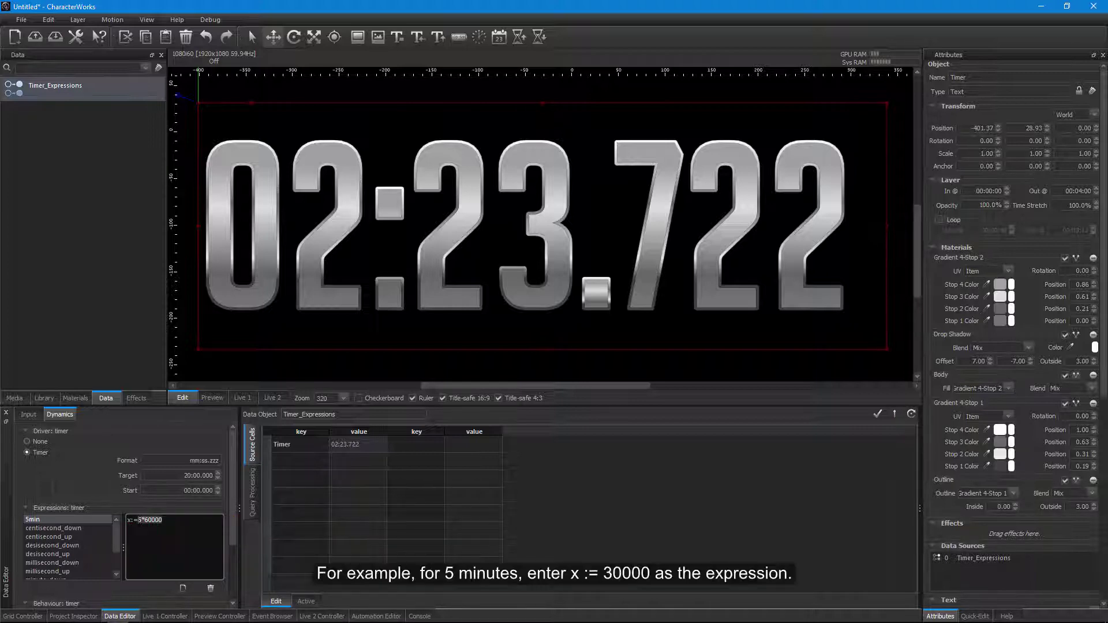
{"action": "type", "text": "3"}
Assign the timer 5min expression to an empty first-row grid cell.
{"action": "left_click", "coordinate": [33, 617]}
{"action": "right_click", "coordinate": [423, 463]}
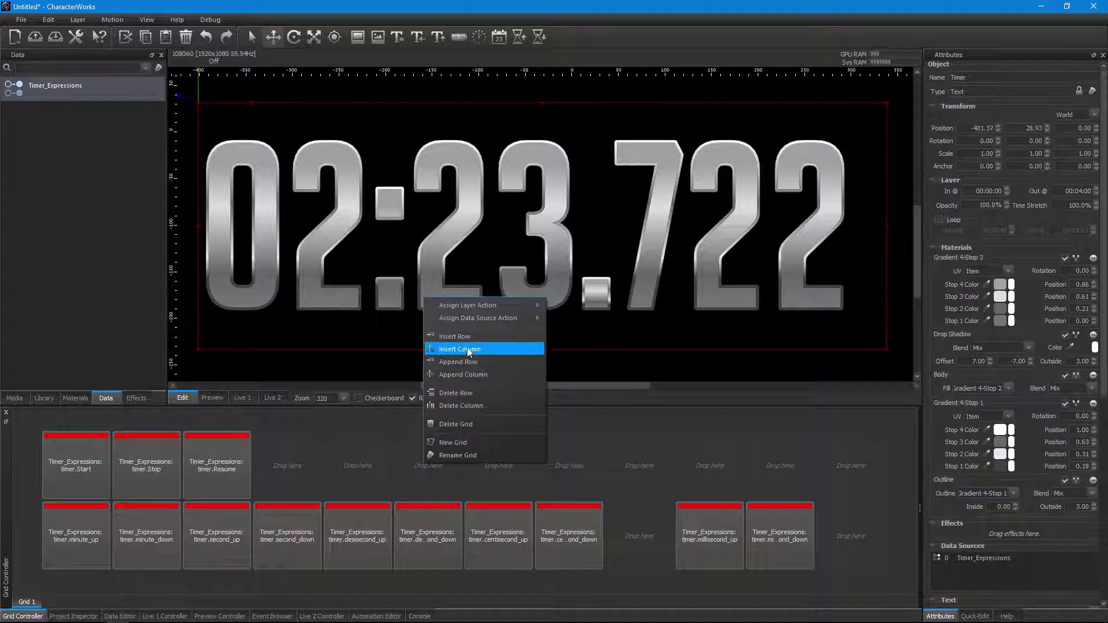
{"action": "mouse_move", "coordinate": [476, 319]}
{"action": "mouse_move", "coordinate": [575, 327]}
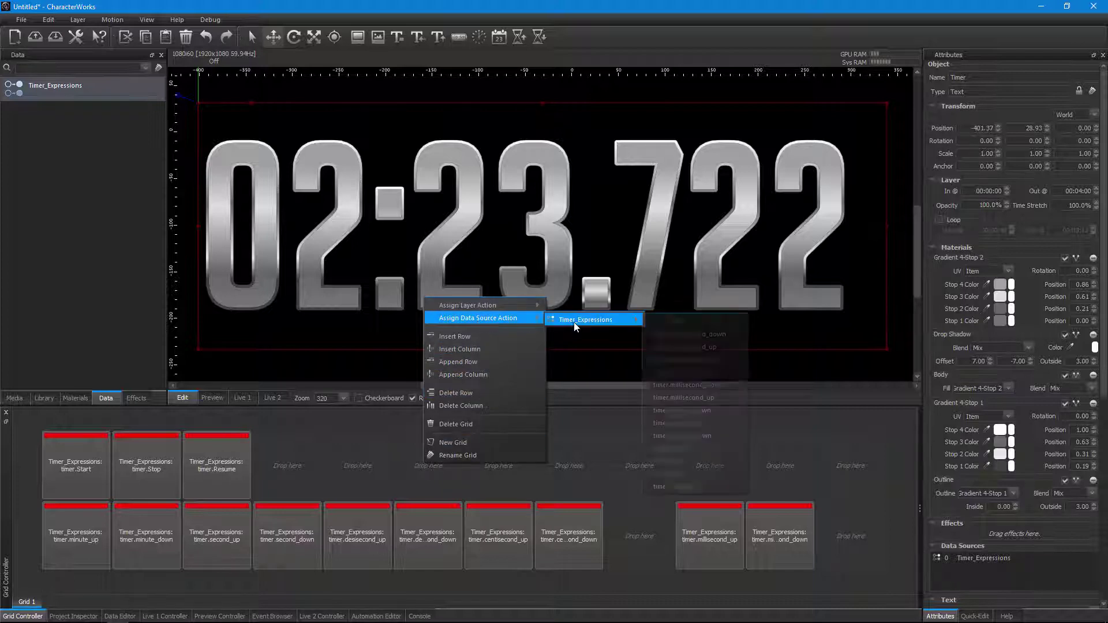
{"action": "left_click", "coordinate": [674, 325]}
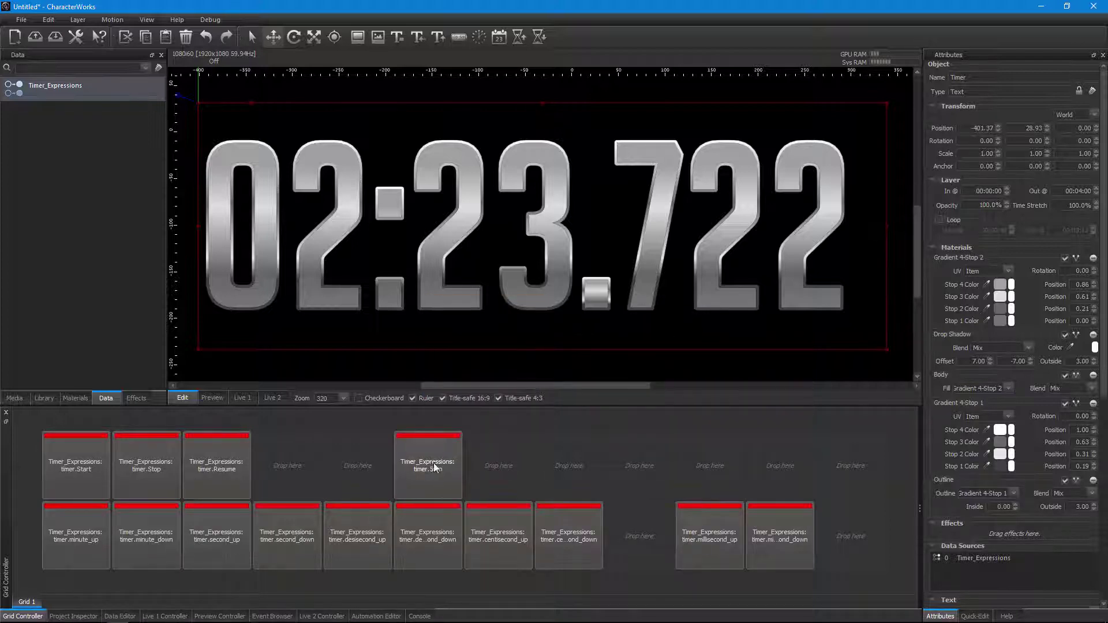
Resume the timer, add a minute, then apply the 5min preset to reset it to 05:00.000.
{"action": "left_click", "coordinate": [227, 465]}
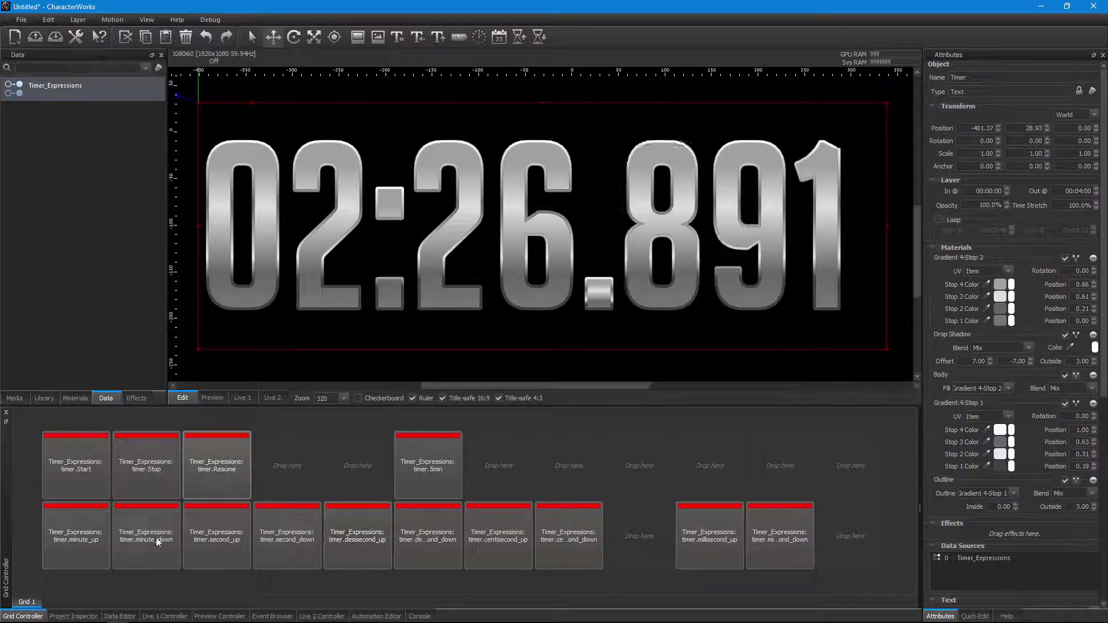
{"action": "left_click", "coordinate": [91, 542]}
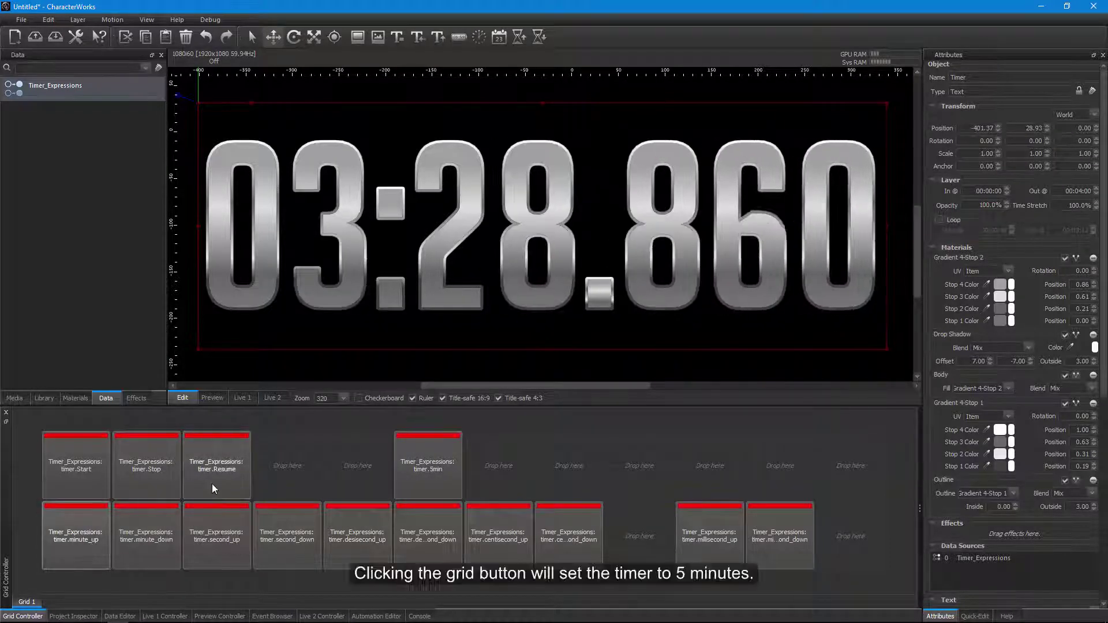
{"action": "left_click", "coordinate": [413, 470]}
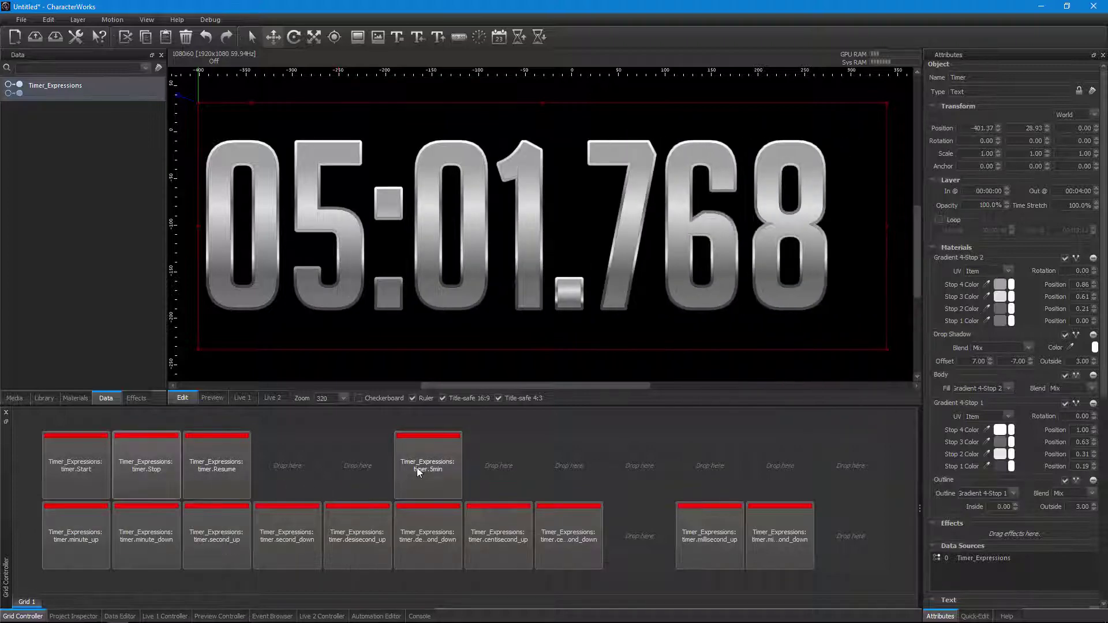
{"action": "left_click", "coordinate": [418, 467]}
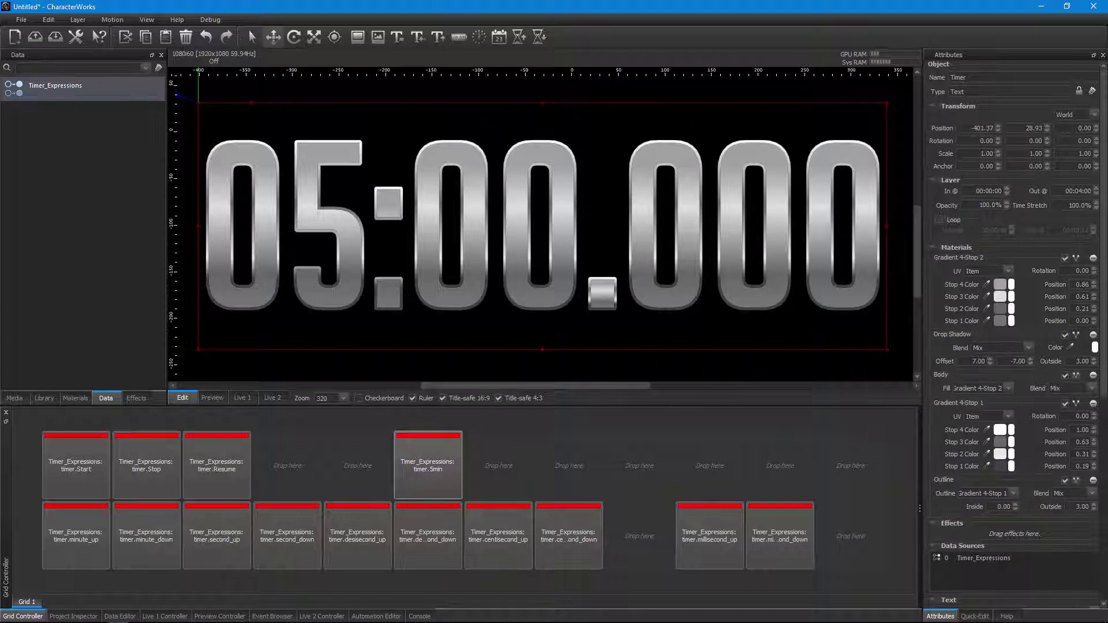
Resume then stop the timer, and add a minute, second, tenth and hundredth.
{"action": "left_click", "coordinate": [215, 469]}
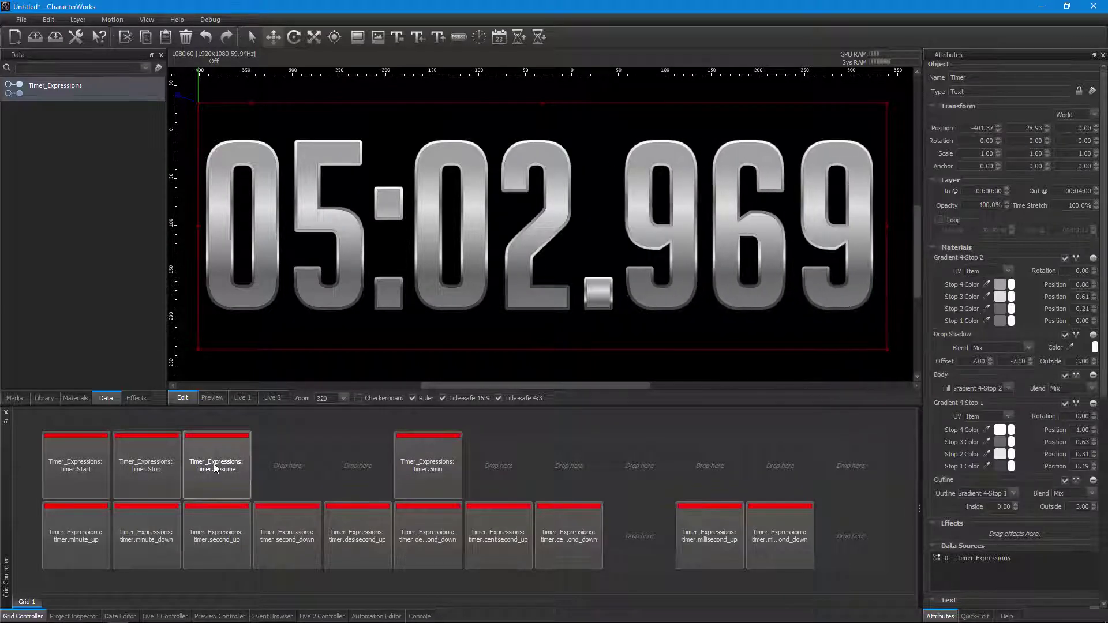
{"action": "left_click", "coordinate": [160, 476]}
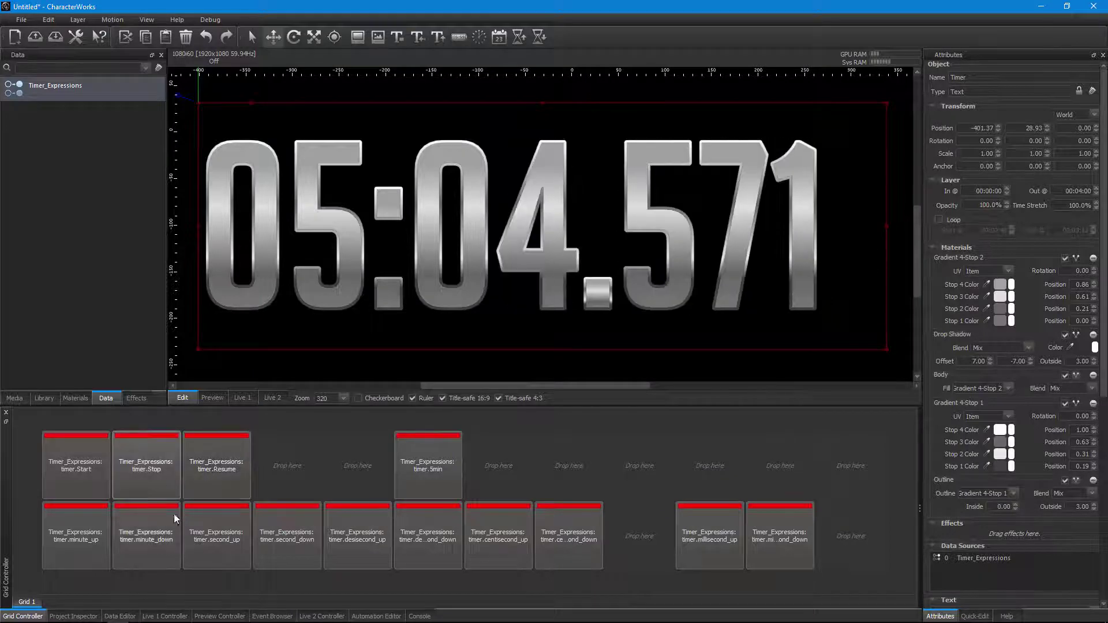
{"action": "left_click", "coordinate": [79, 538]}
{"action": "left_click", "coordinate": [210, 548]}
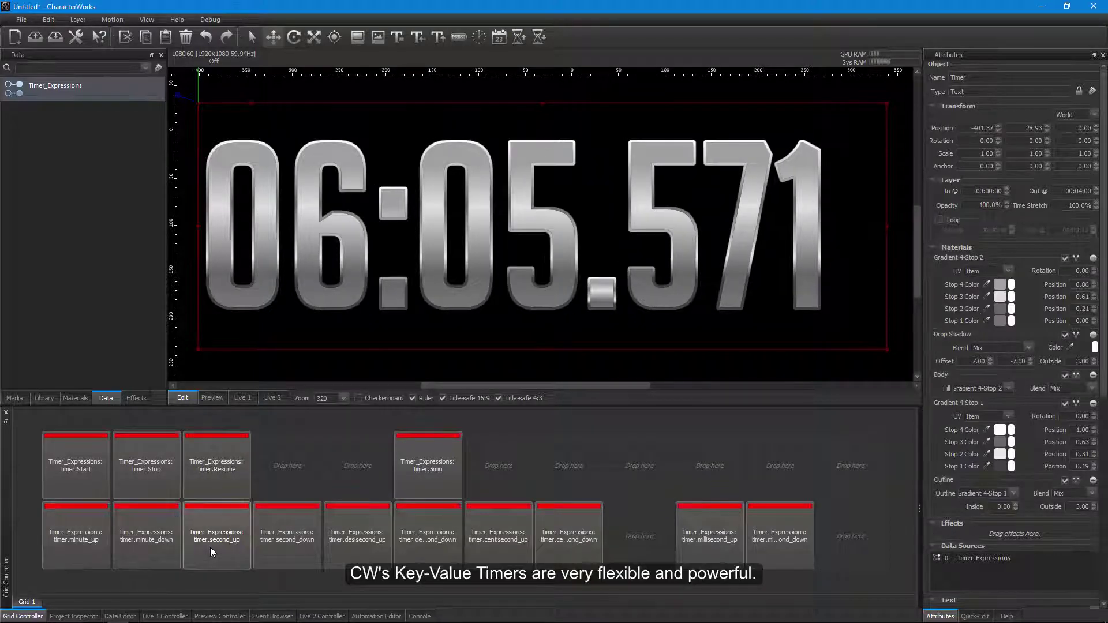
{"action": "left_click", "coordinate": [346, 551]}
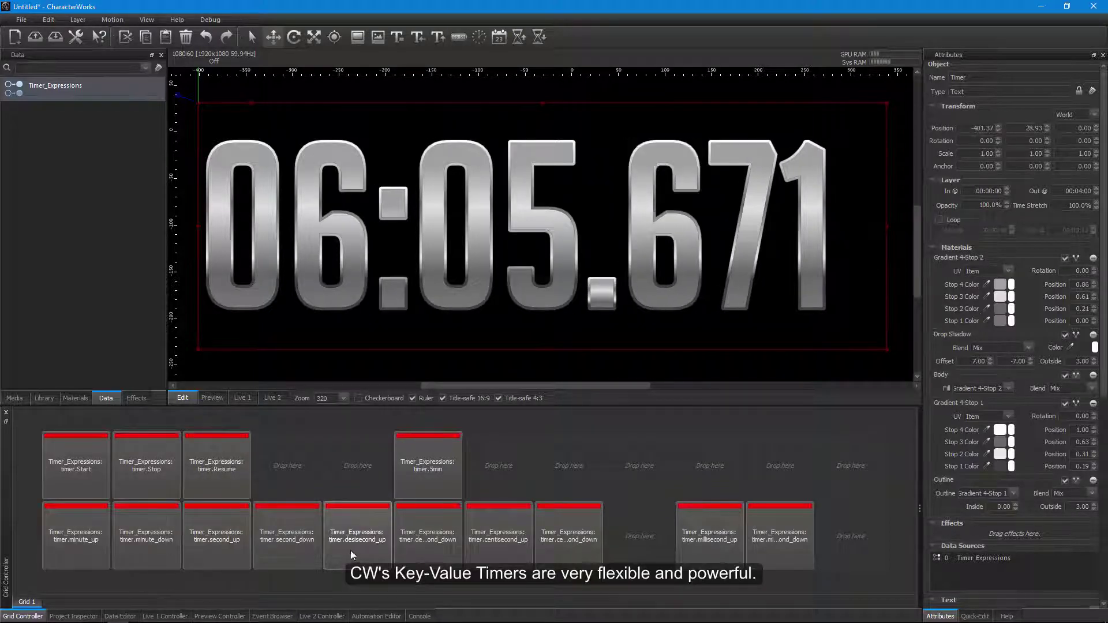
{"action": "left_click", "coordinate": [526, 542]}
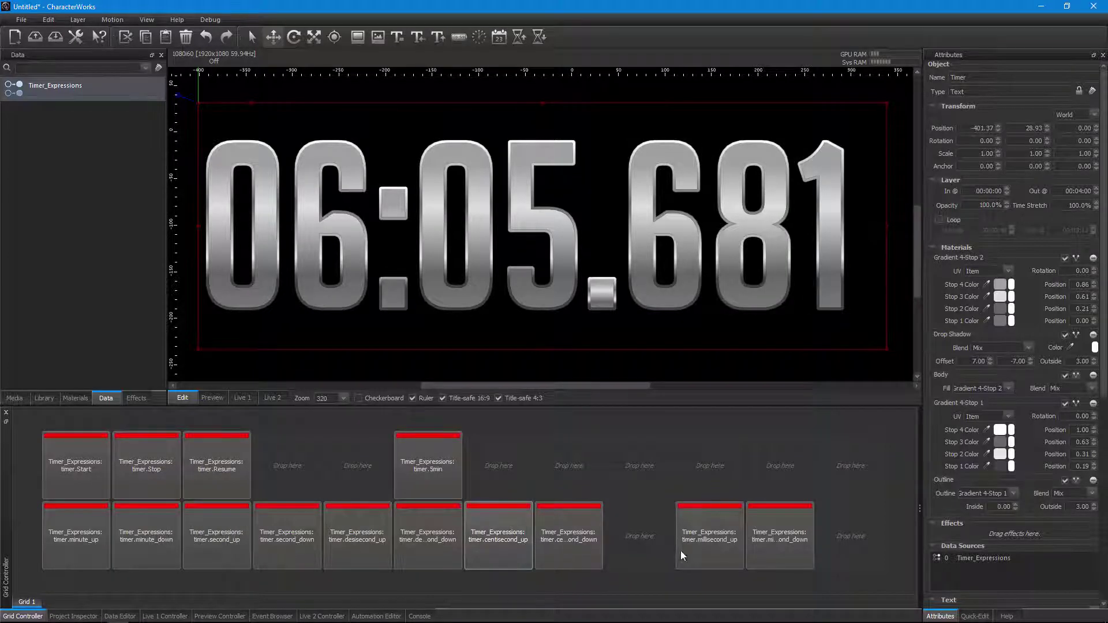
Add four milliseconds and two hundredths of a second to the timer.
{"action": "left_click", "coordinate": [698, 546]}
{"action": "left_click", "coordinate": [698, 546]}
{"action": "left_click", "coordinate": [698, 546]}
{"action": "left_click", "coordinate": [698, 545]}
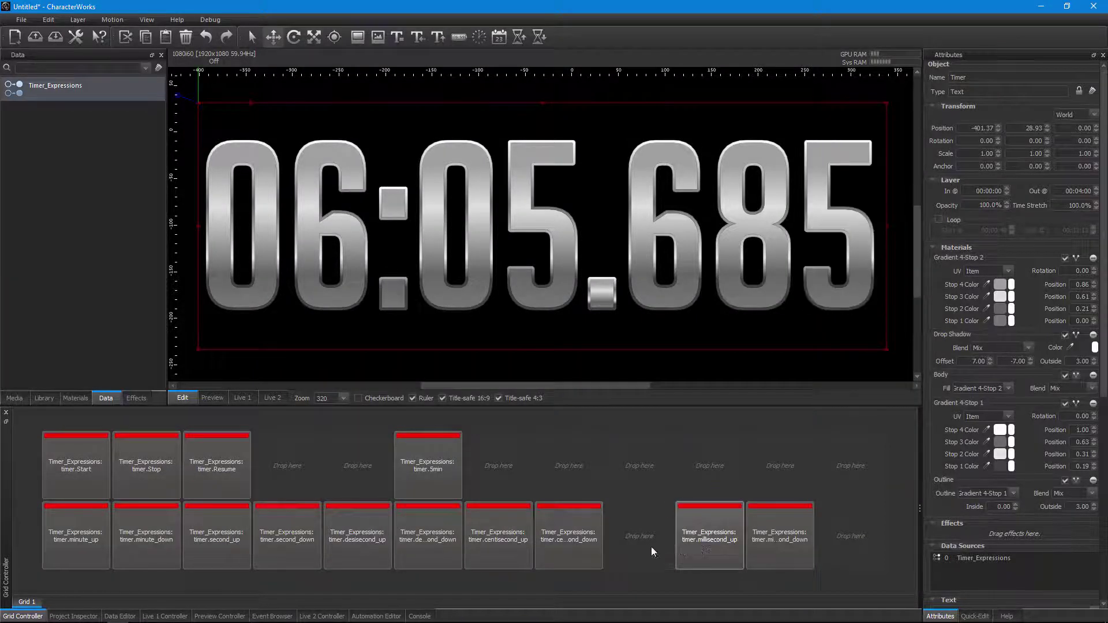
{"action": "left_click", "coordinate": [511, 544]}
{"action": "left_click", "coordinate": [510, 545]}
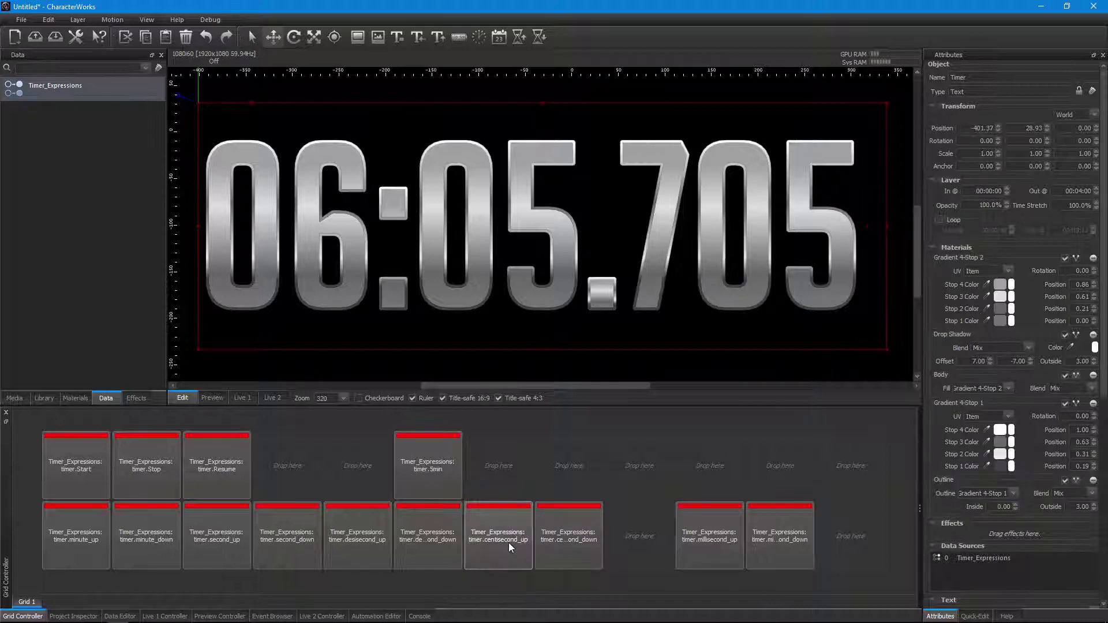
Take off two seconds and two minutes, then resume from 04:03.705.
{"action": "left_click", "coordinate": [289, 538]}
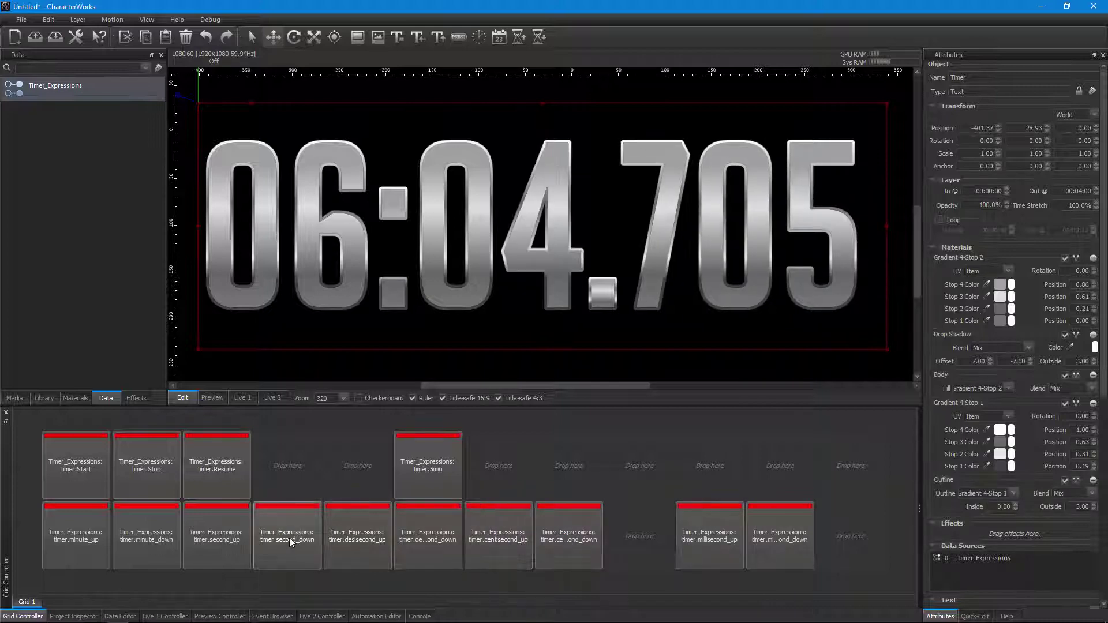
{"action": "left_click", "coordinate": [276, 539]}
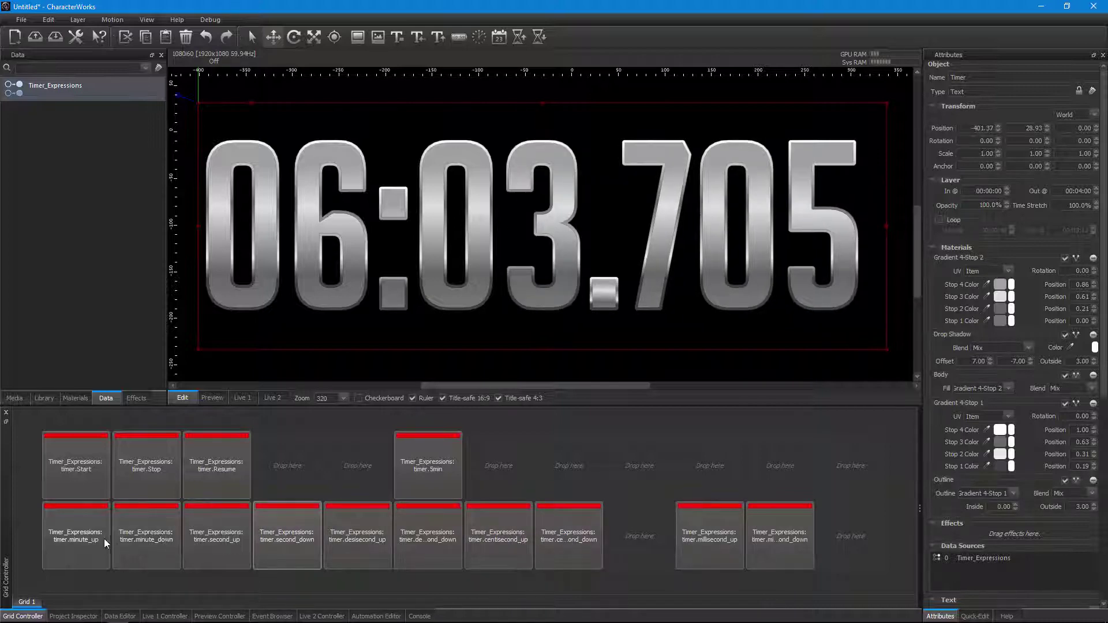
{"action": "left_click", "coordinate": [134, 540]}
{"action": "left_click", "coordinate": [136, 540]}
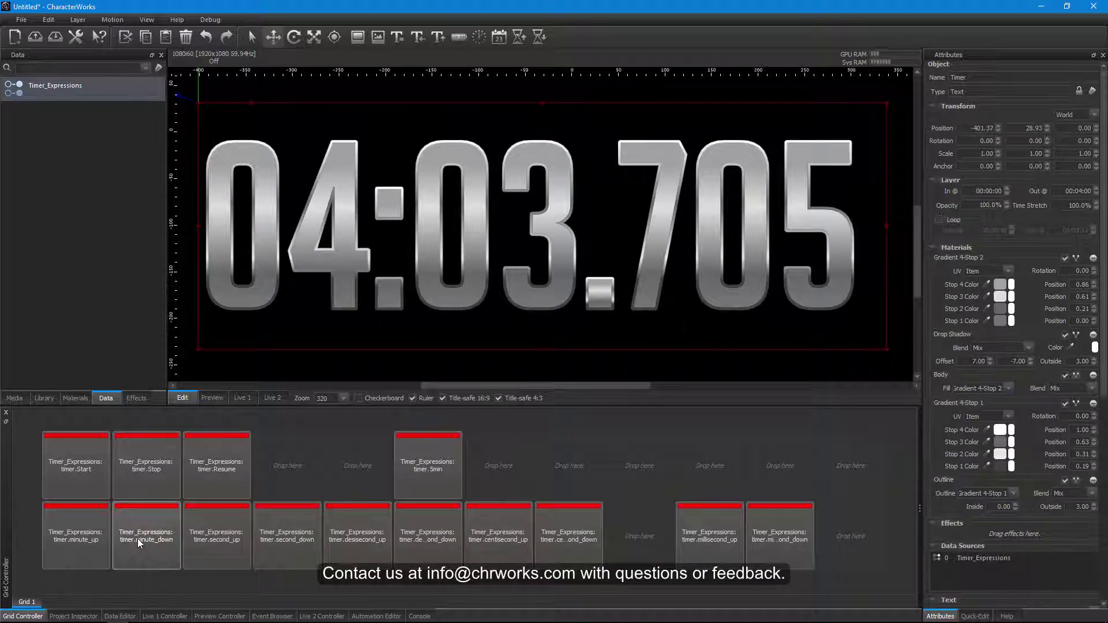
{"action": "left_click", "coordinate": [209, 480]}
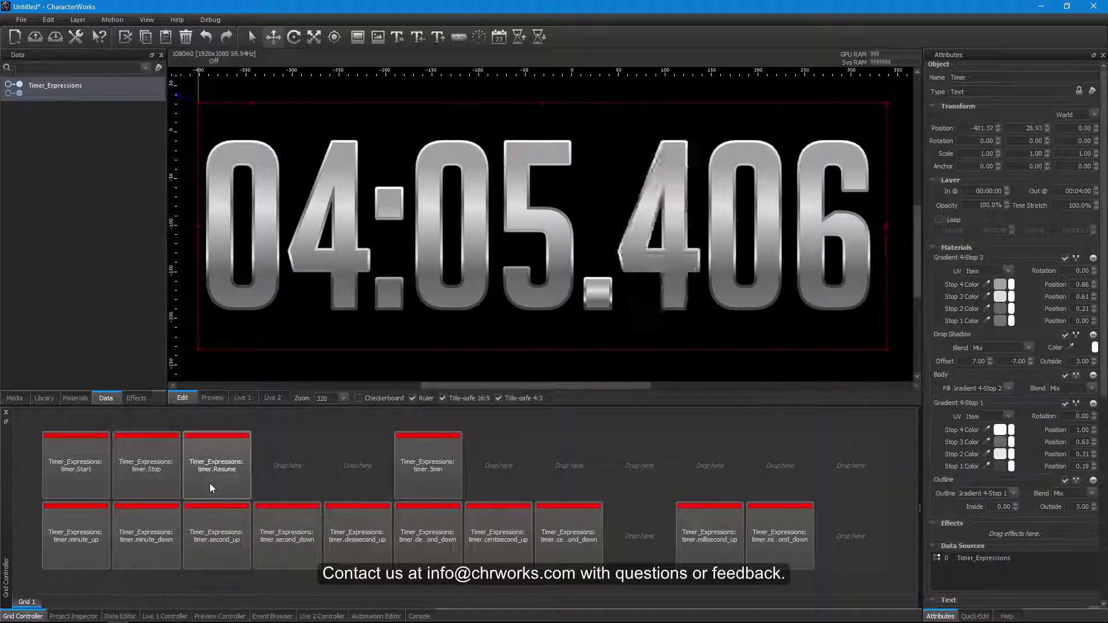